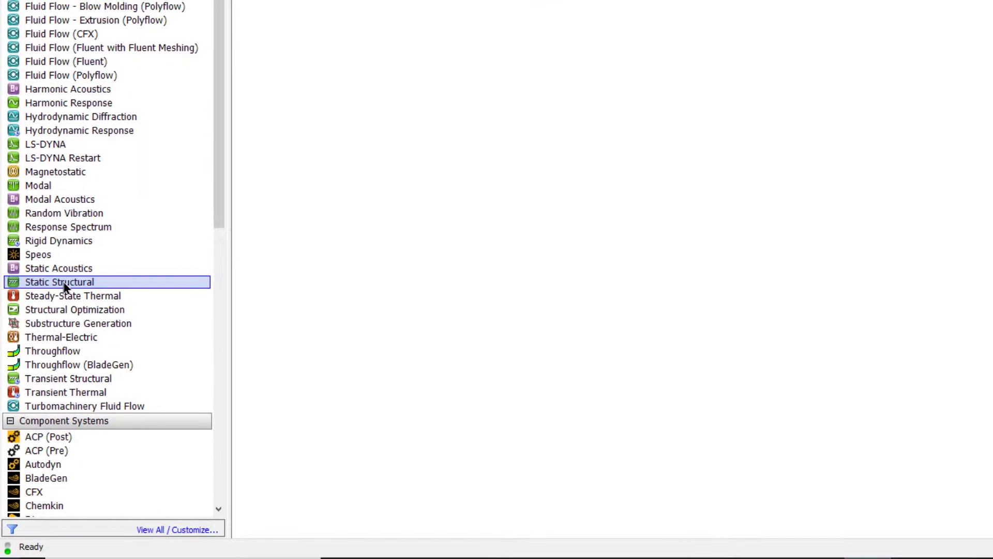
- Add a Static Structural analysis system to the project and open its geometry for modelling in SpaceClaim
{"action": "double_click", "coordinate": [63, 282]}
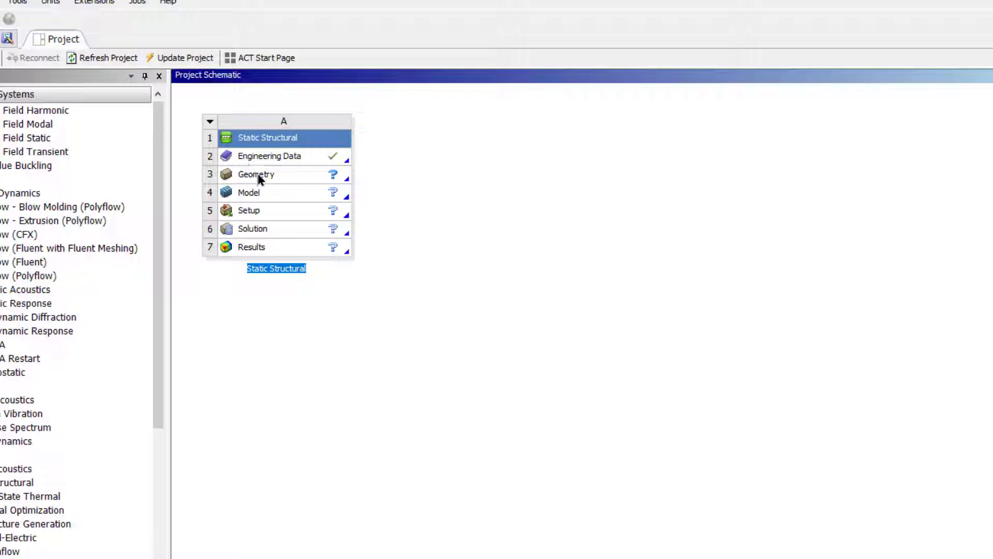
{"action": "double_click", "coordinate": [258, 178]}
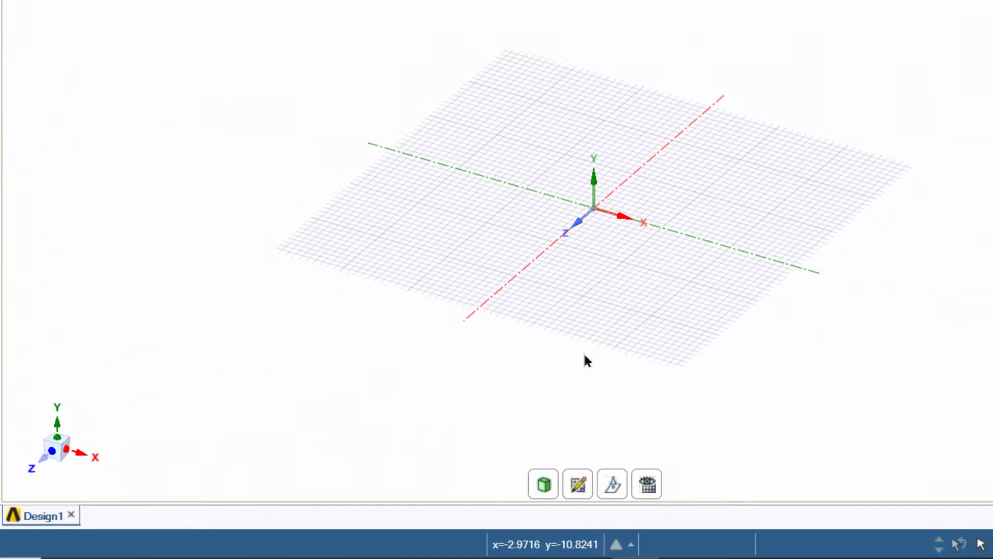
- Start a sketch on the XY plane and orient the view square to the sketch grid
{"action": "left_click", "coordinate": [579, 489]}
{"action": "left_click", "coordinate": [657, 226]}
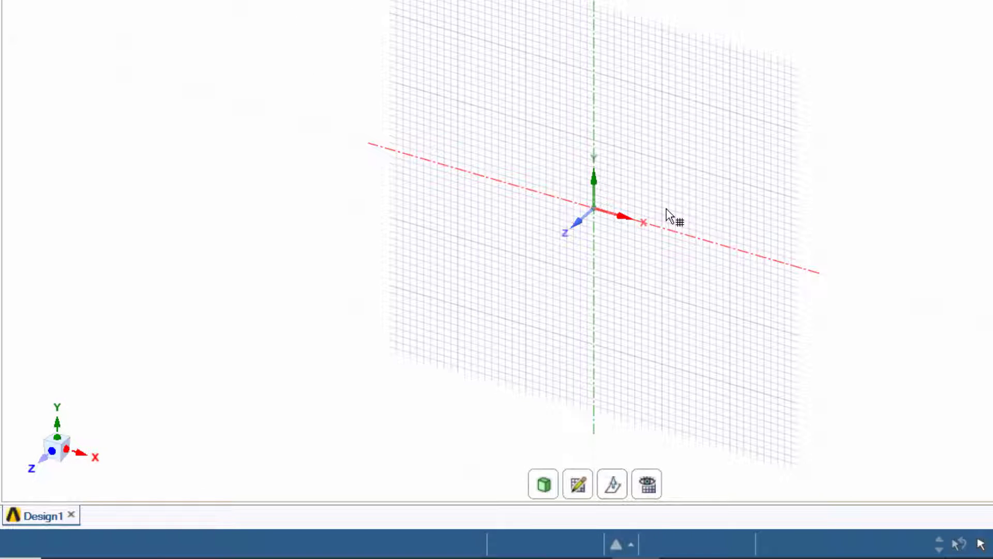
{"action": "left_click", "coordinate": [648, 486]}
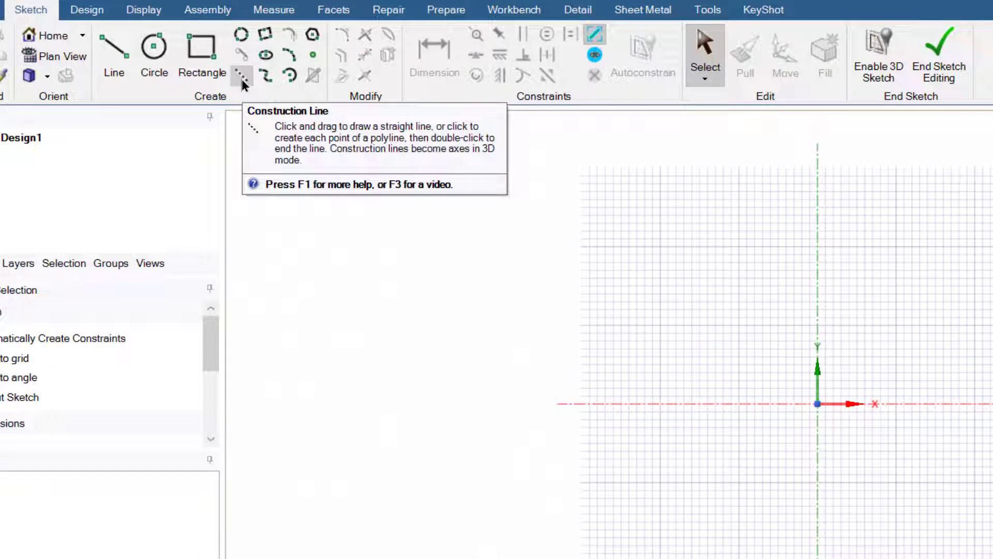
- Draw a 1500 mm construction line from the origin along the positive X axis
{"action": "left_click", "coordinate": [241, 79]}
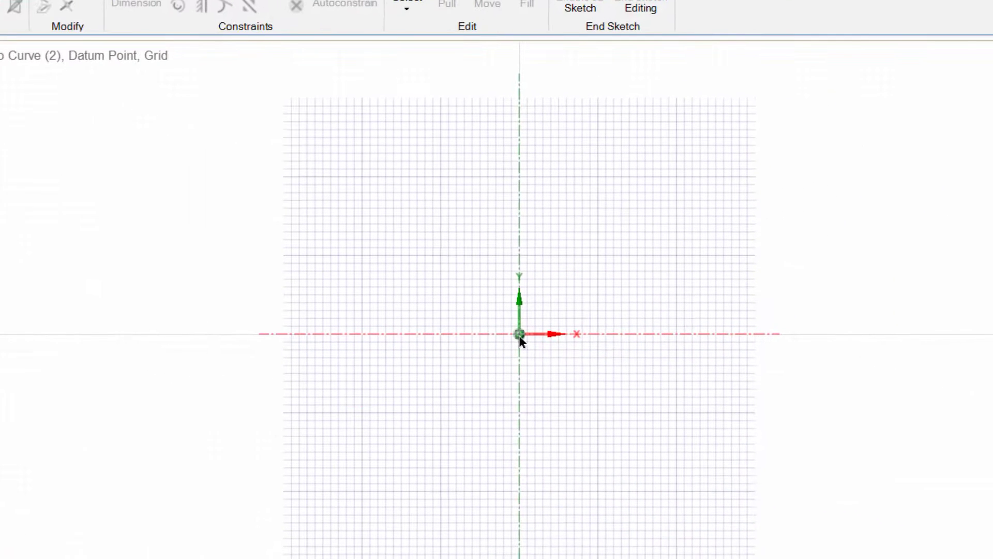
{"action": "left_click", "coordinate": [520, 334]}
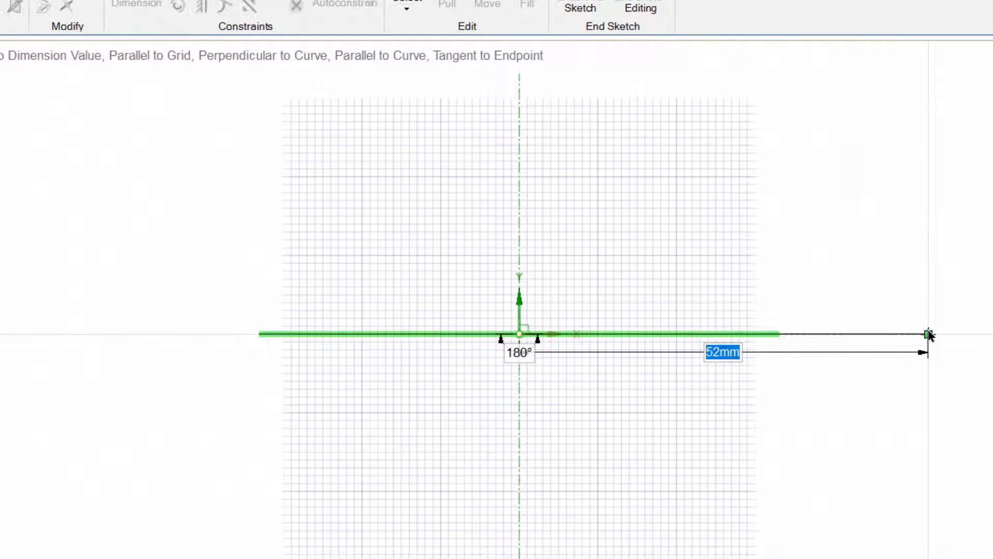
{"action": "type", "text": "1500"}
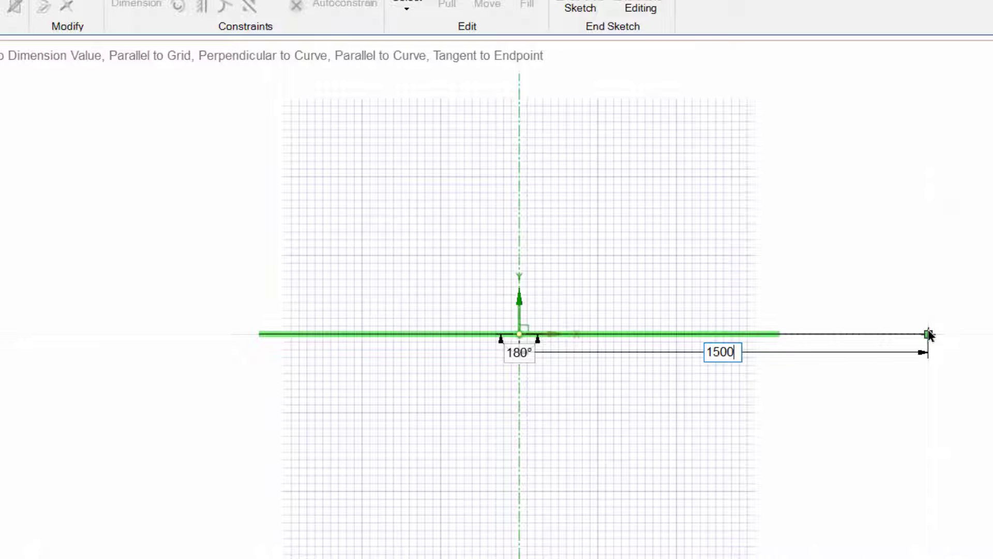
{"action": "key", "text": "Return"}
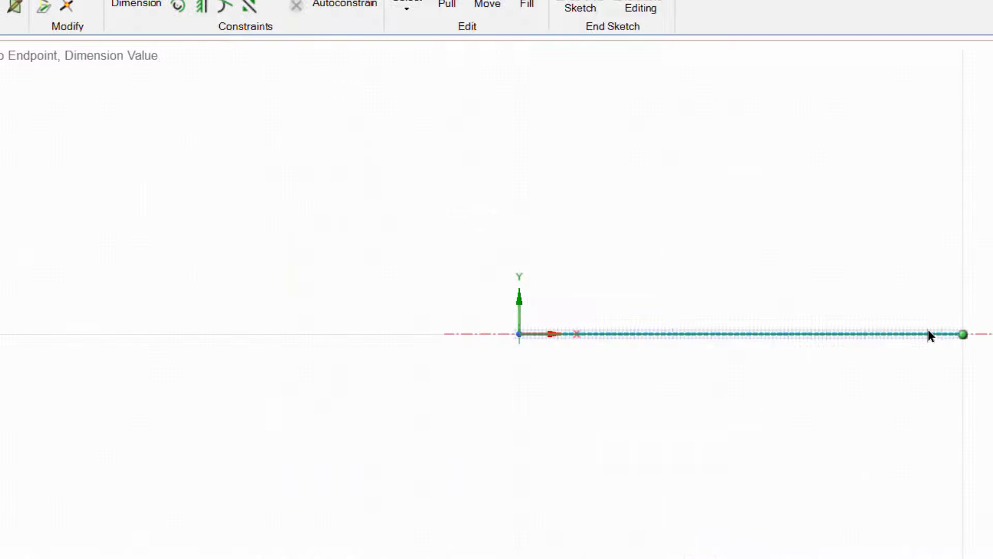
- Draw two 800 mm diameter circles, one centred on each end of the construction line
{"action": "scroll", "coordinate": [926, 327], "scroll_direction": "up", "scroll_amount": 3}
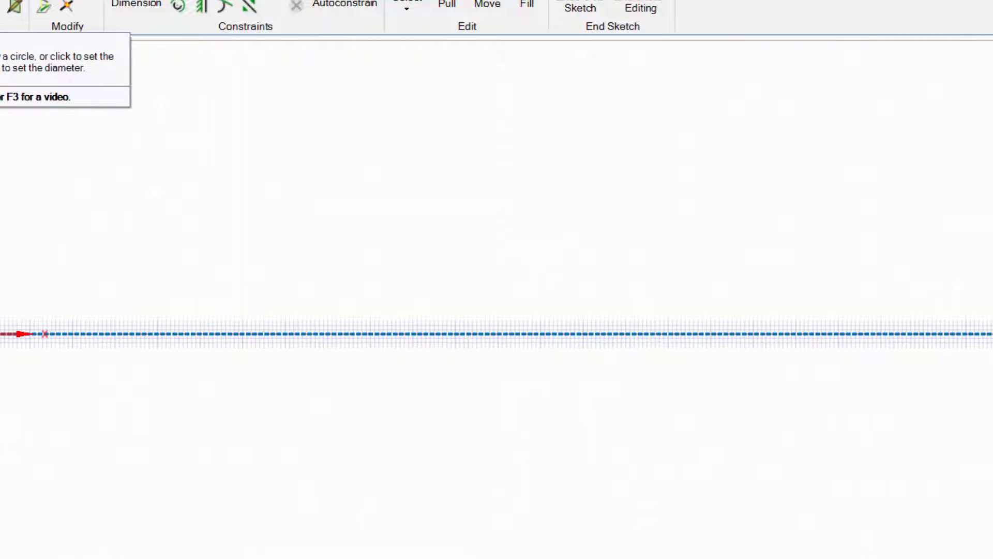
{"action": "left_click", "coordinate": [78, 49]}
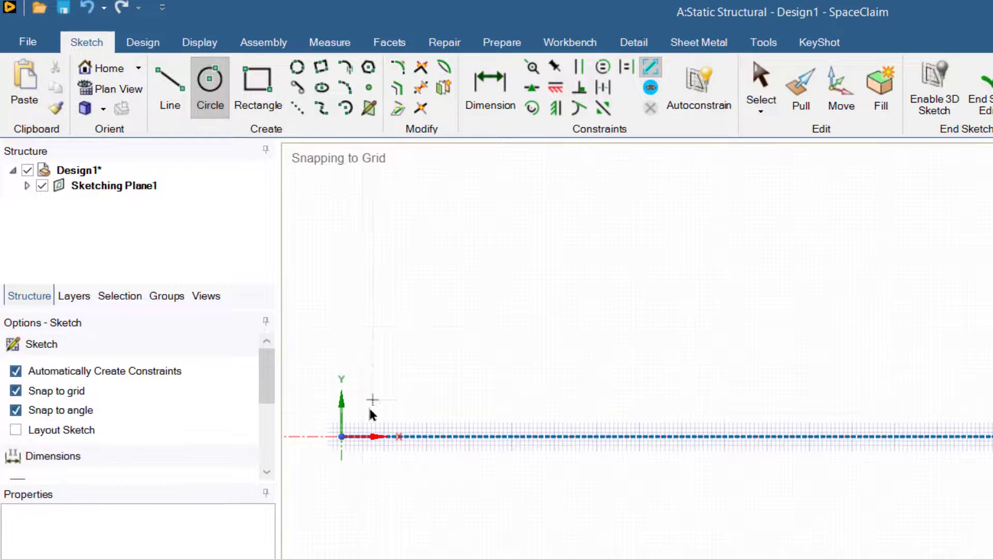
{"action": "left_click", "coordinate": [341, 436]}
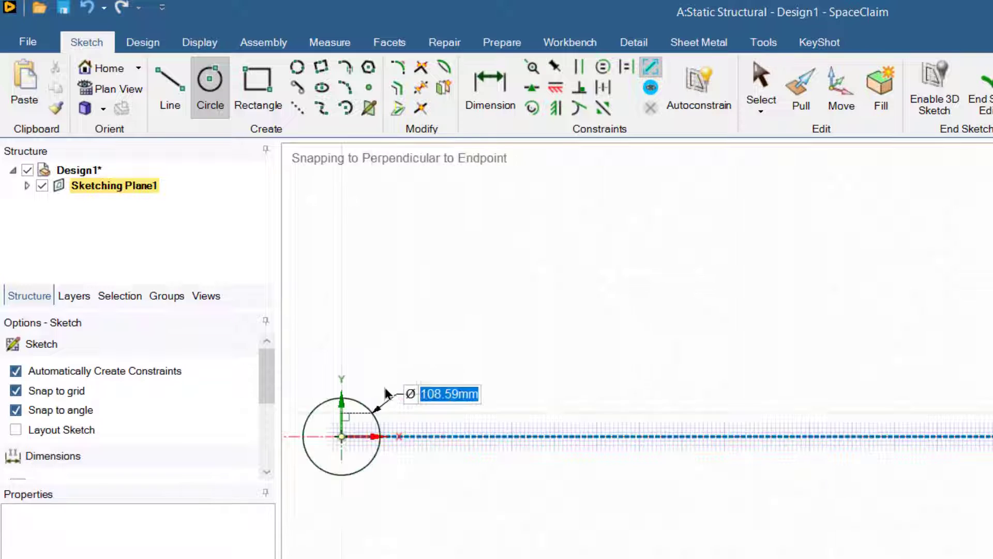
{"action": "type", "text": "800"}
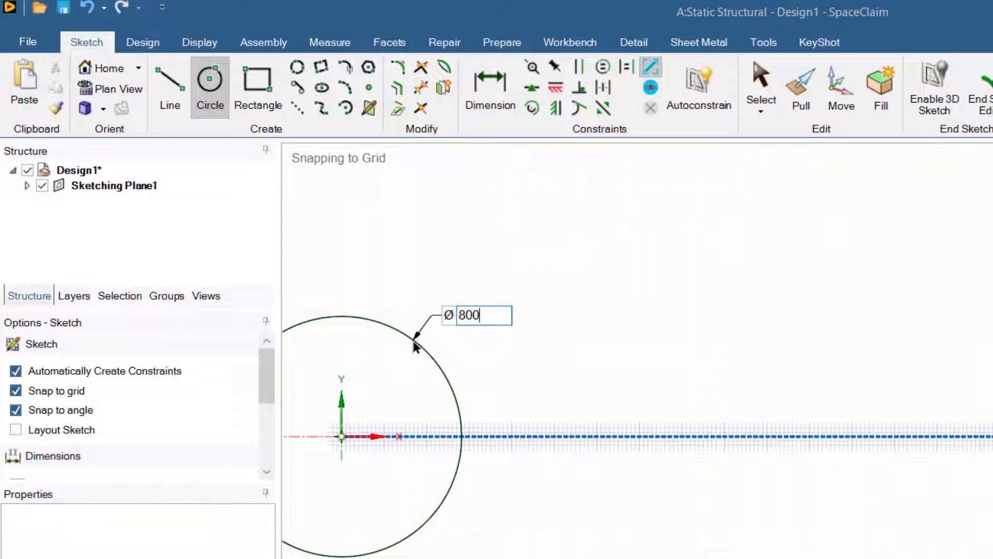
{"action": "key", "text": "Return"}
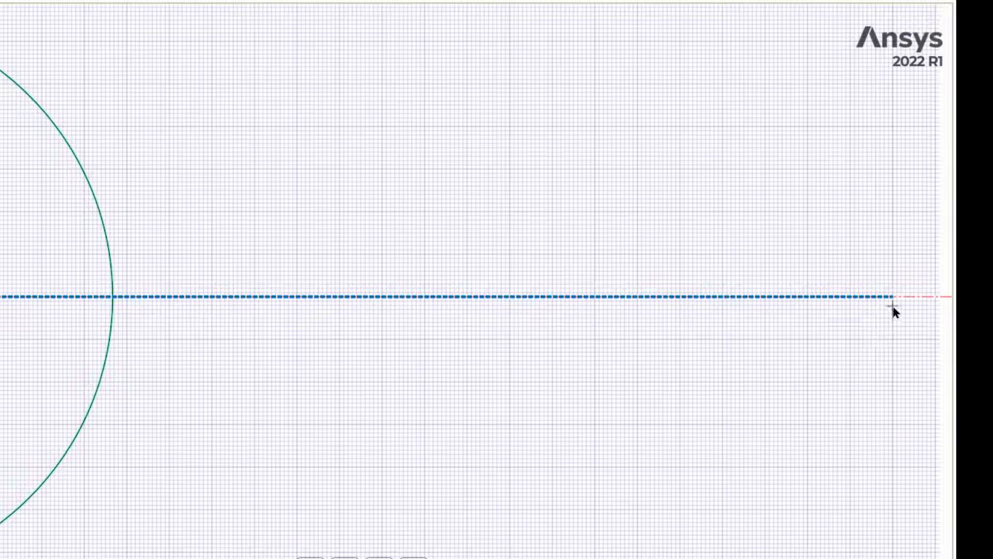
{"action": "left_click", "coordinate": [892, 298]}
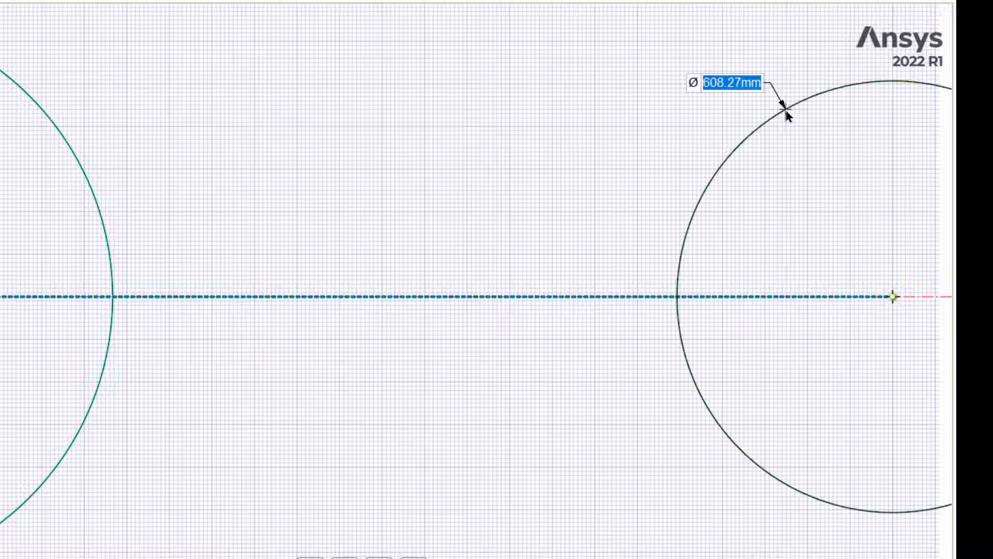
{"action": "type", "text": "800"}
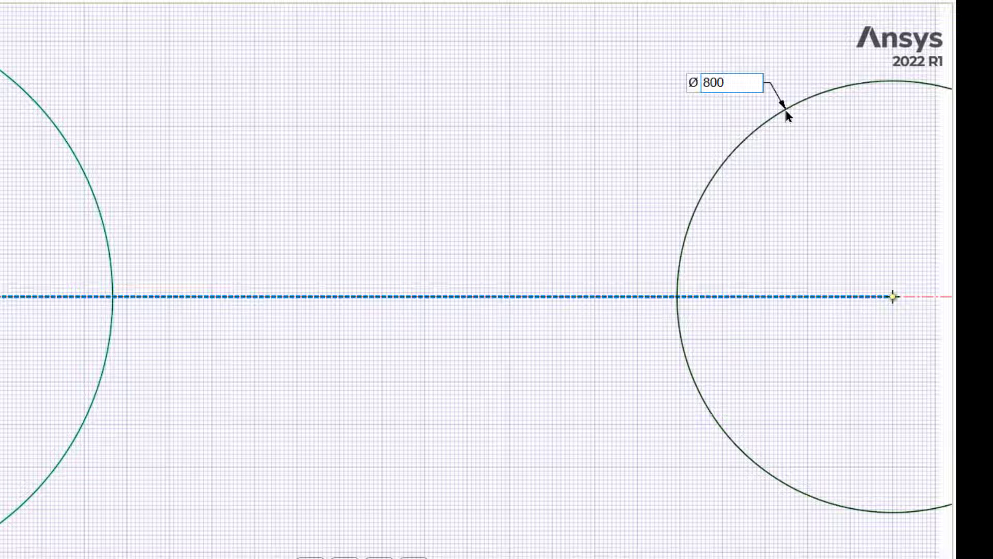
{"action": "key", "text": "Return"}
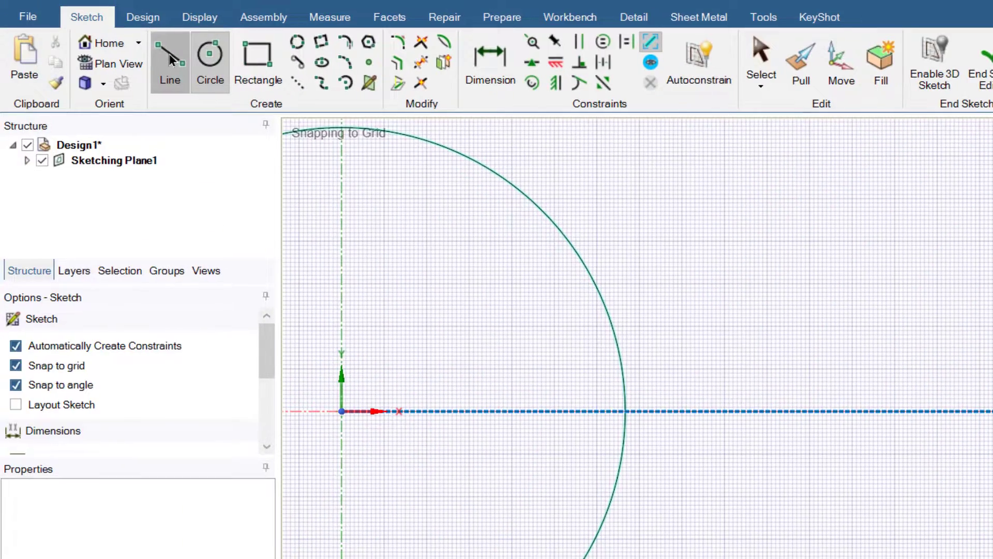
- Draw a horizontal tangent line joining the topmost points of the two circles
{"action": "left_click", "coordinate": [170, 58]}
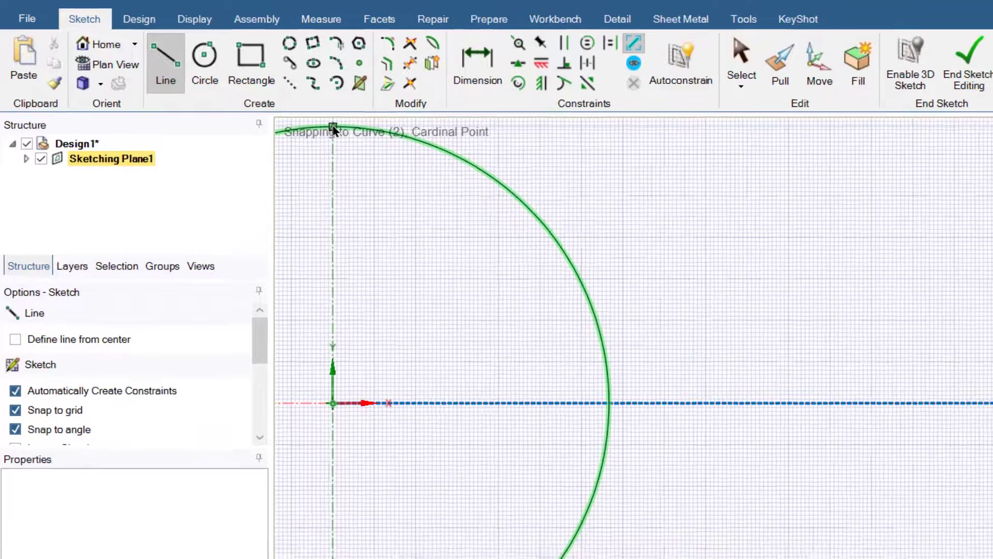
{"action": "left_click", "coordinate": [341, 127]}
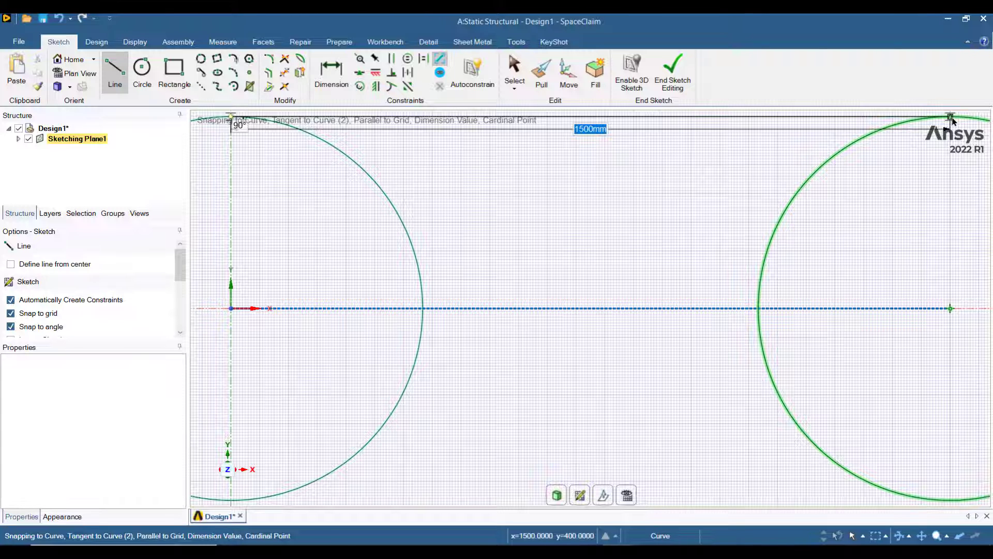
{"action": "left_click", "coordinate": [952, 118]}
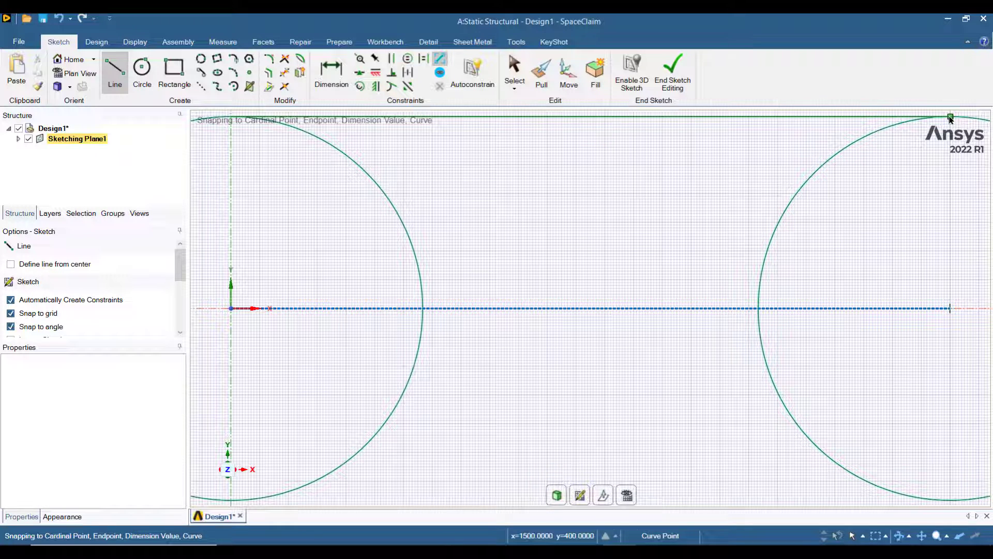
- Extend the horizontal centreline with a construction line from the second circle's centre to its outermost point on the X axis
{"action": "key", "text": "z"}
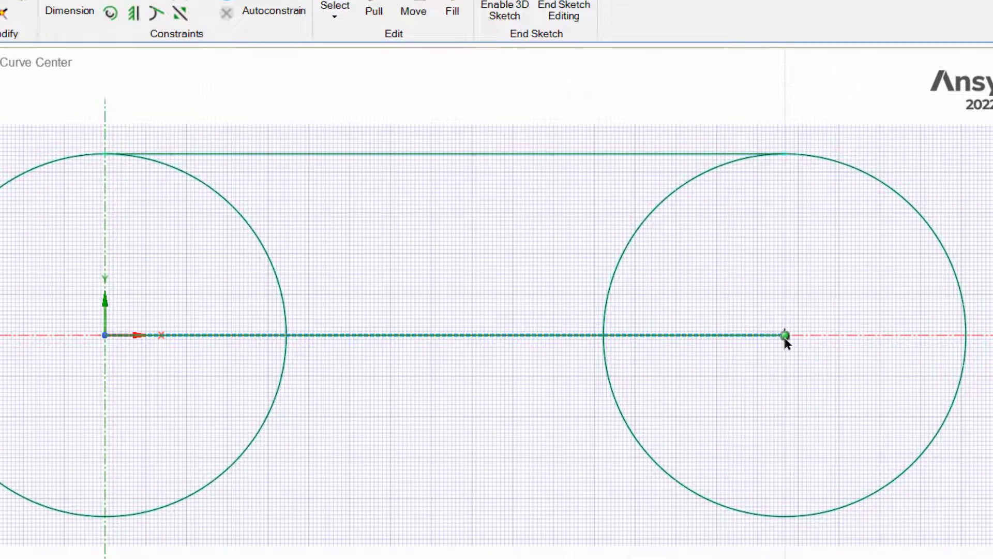
{"action": "left_click", "coordinate": [785, 336]}
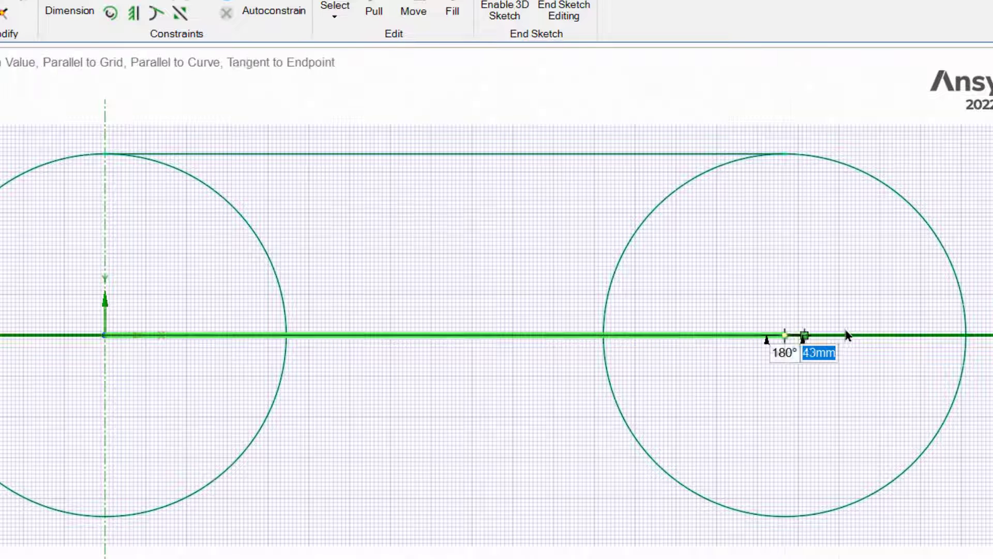
{"action": "left_click", "coordinate": [966, 336]}
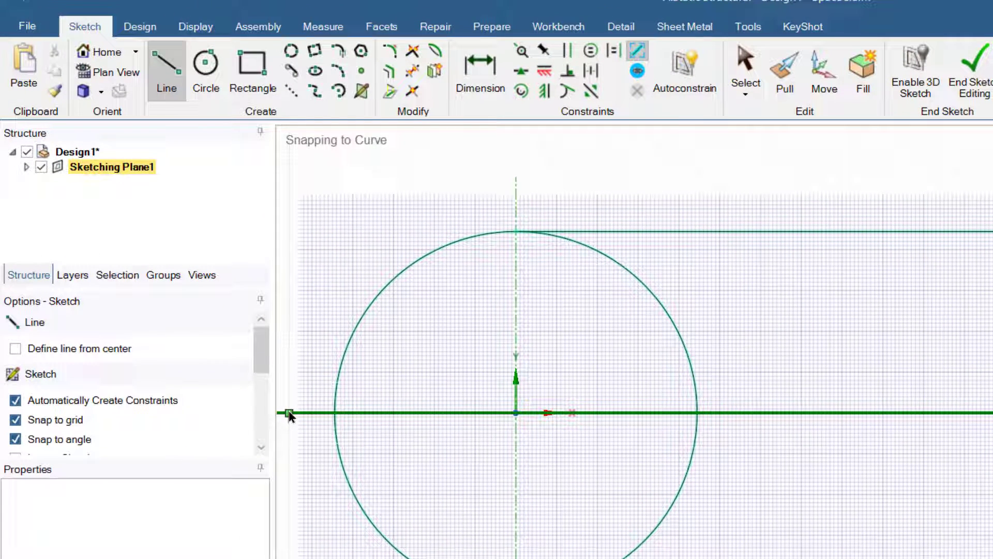
- Draw a 100 mm vertical line up from the X axis outside the first circle and a horizontal line from its upper end to that circle
{"action": "left_click", "coordinate": [288, 413]}
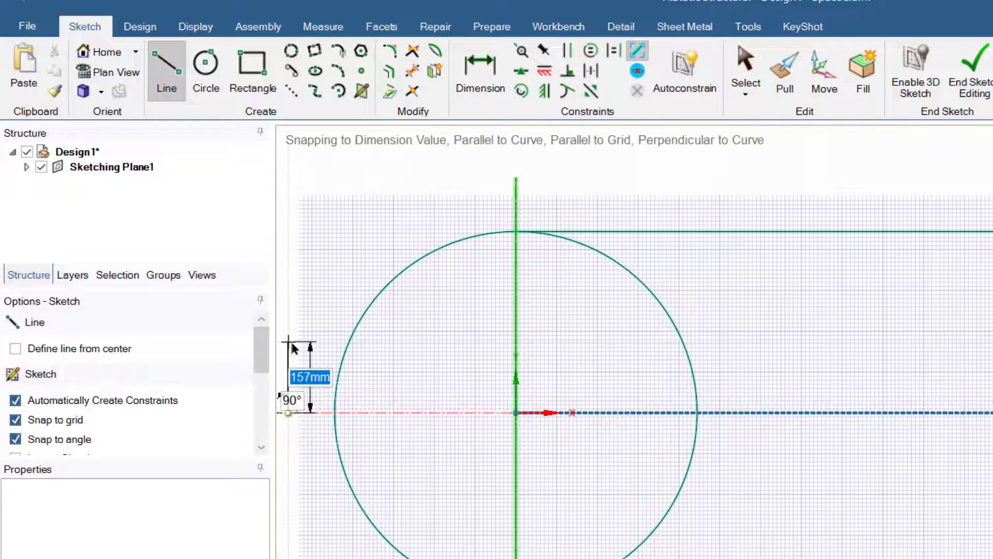
{"action": "type", "text": "100"}
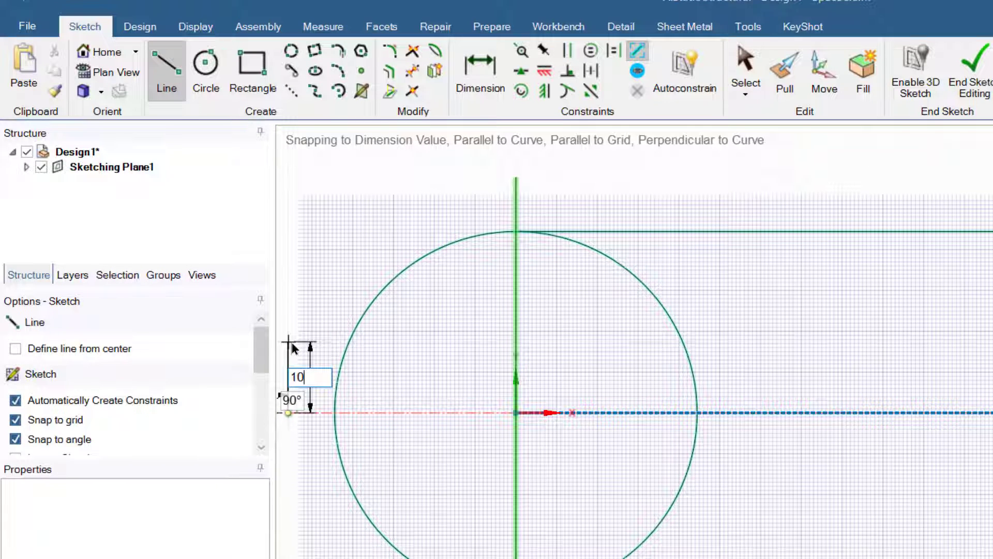
{"action": "key", "text": "Return"}
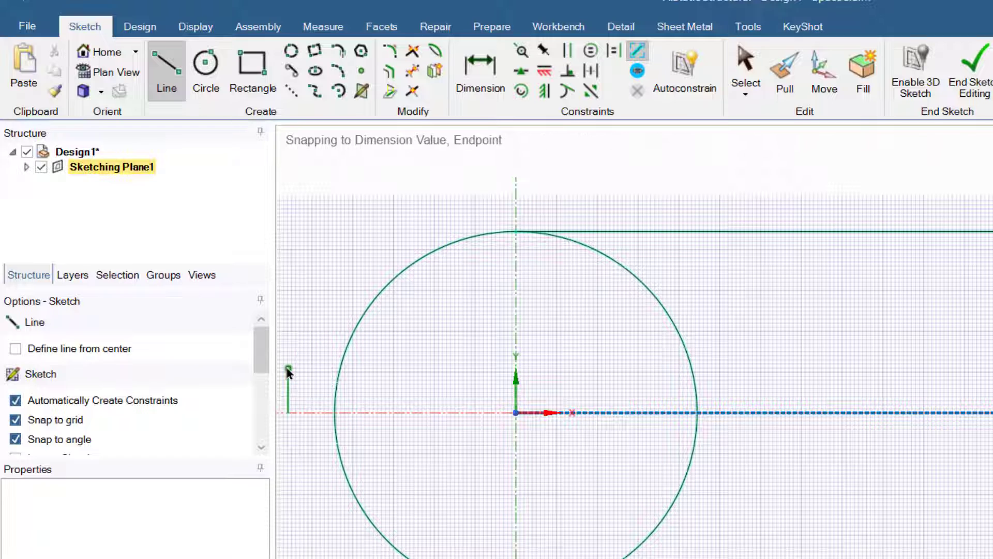
{"action": "left_click", "coordinate": [341, 368]}
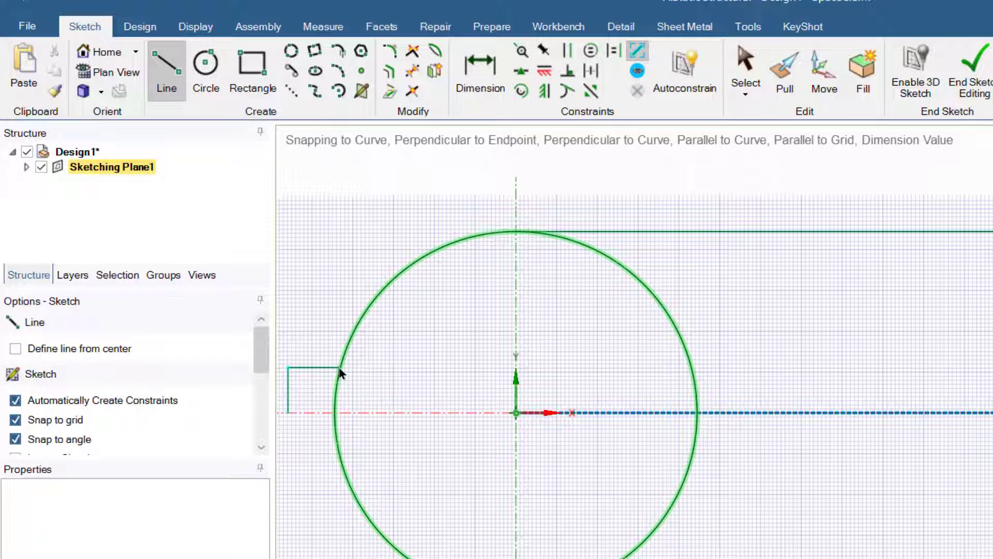
- Trim the inner and lower arcs of both circles and the short vertical line, keeping only the upper outer profile
{"action": "left_click", "coordinate": [414, 73]}
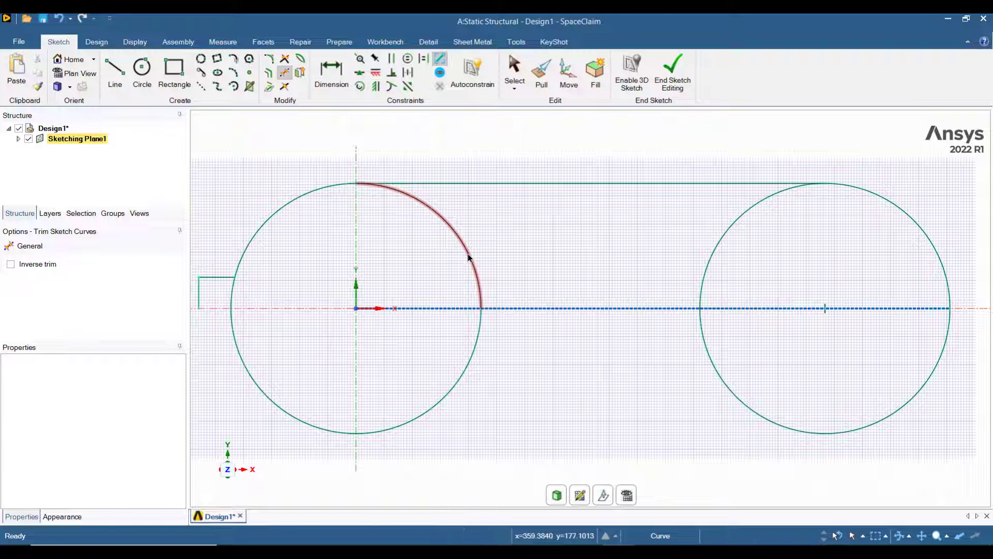
{"action": "left_click", "coordinate": [468, 258]}
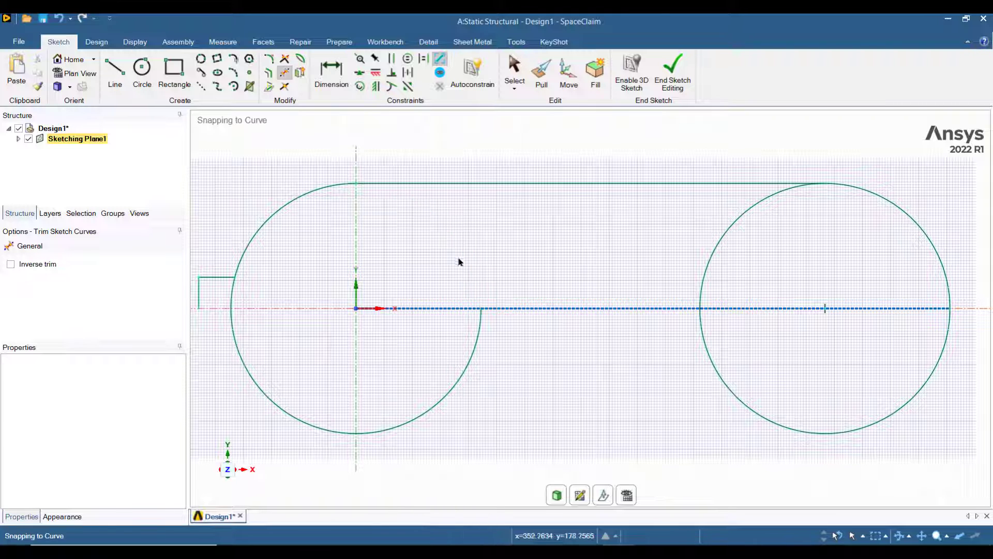
{"action": "left_click", "coordinate": [434, 405]}
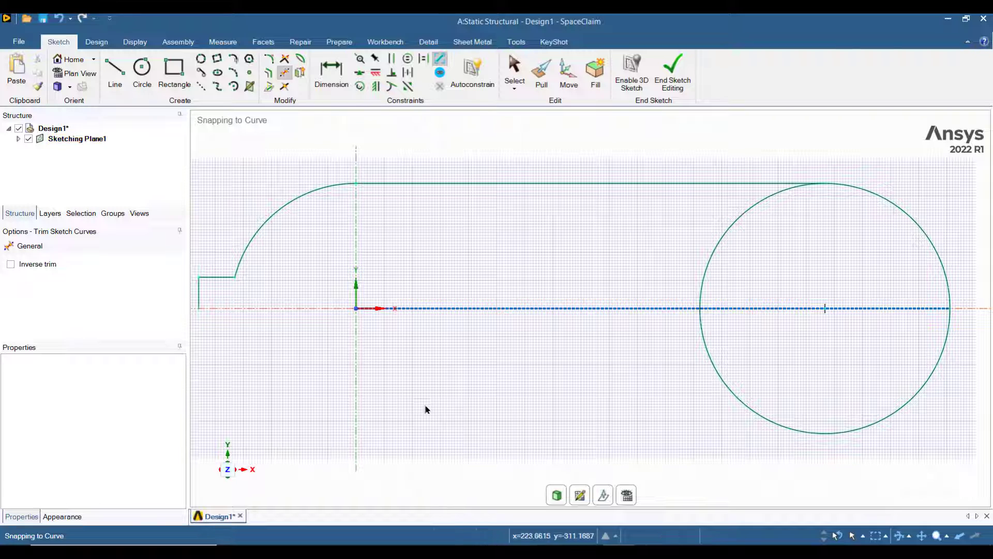
{"action": "left_click", "coordinate": [199, 299]}
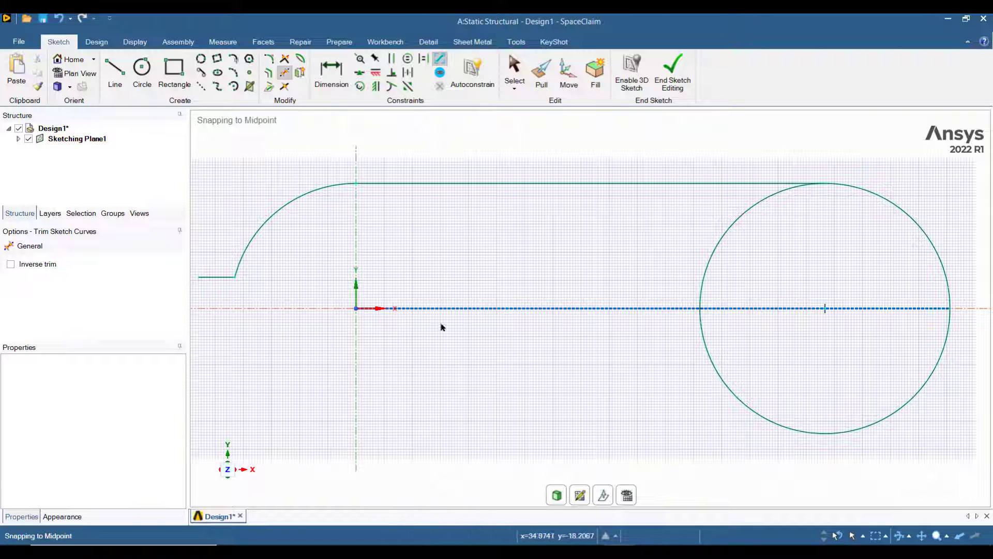
{"action": "left_click", "coordinate": [709, 359]}
{"action": "left_click", "coordinate": [708, 267]}
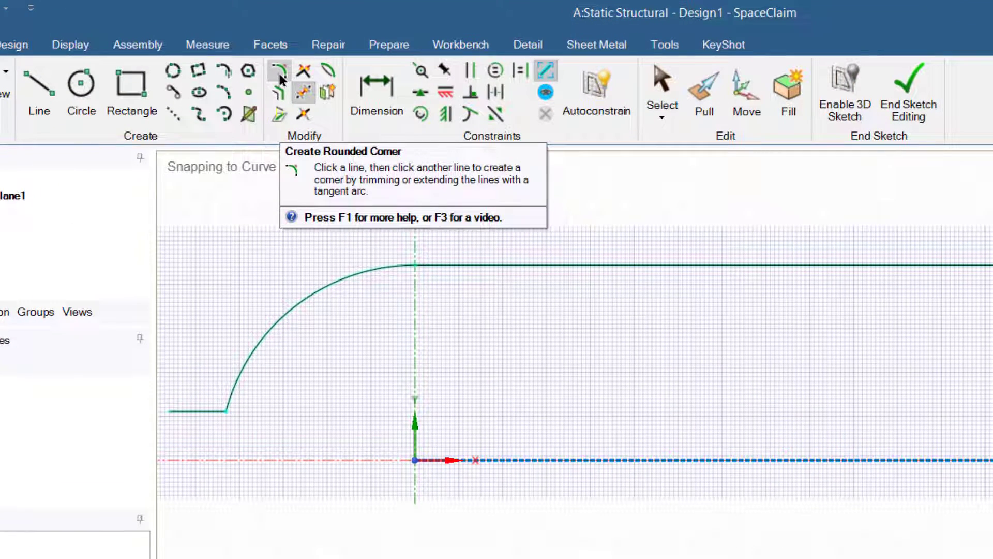
- Round the corner between the short horizontal line and the first circle's arc with a 100 mm radius
{"action": "left_click", "coordinate": [279, 76]}
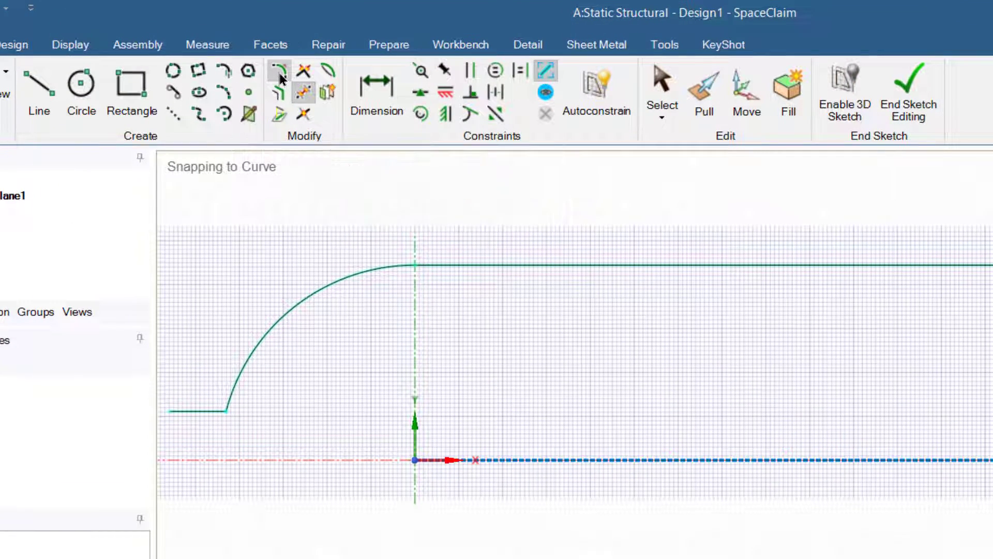
{"action": "left_click", "coordinate": [226, 413]}
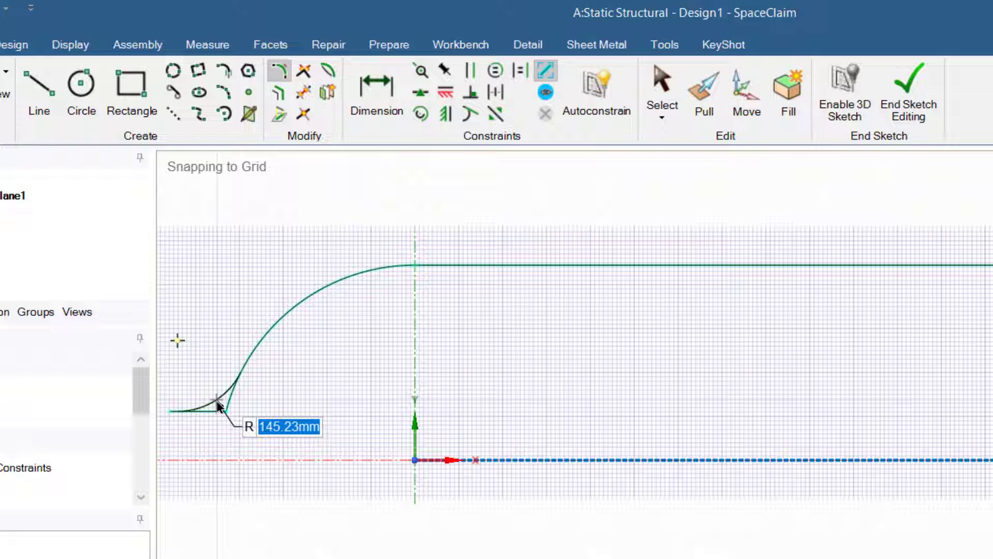
{"action": "type", "text": "100"}
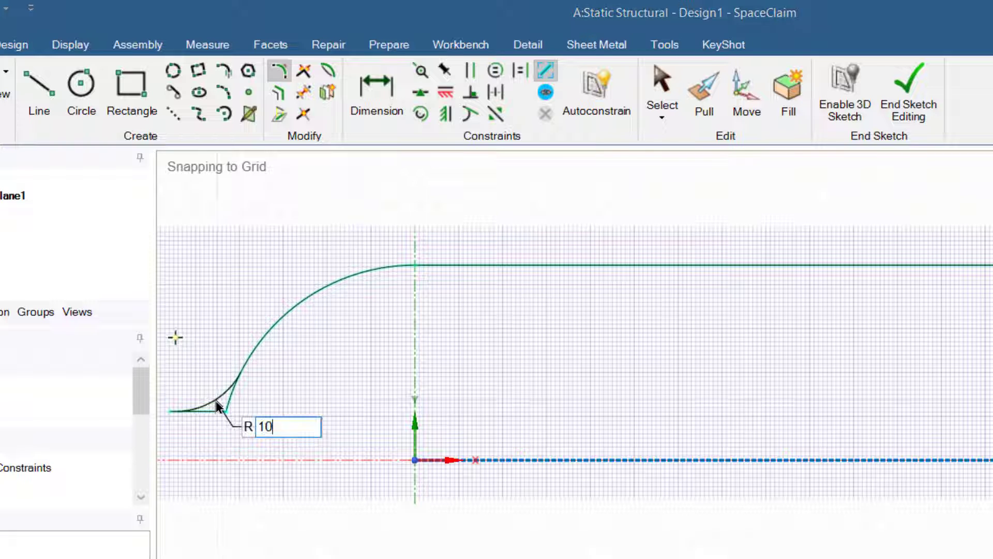
{"action": "key", "text": "Return"}
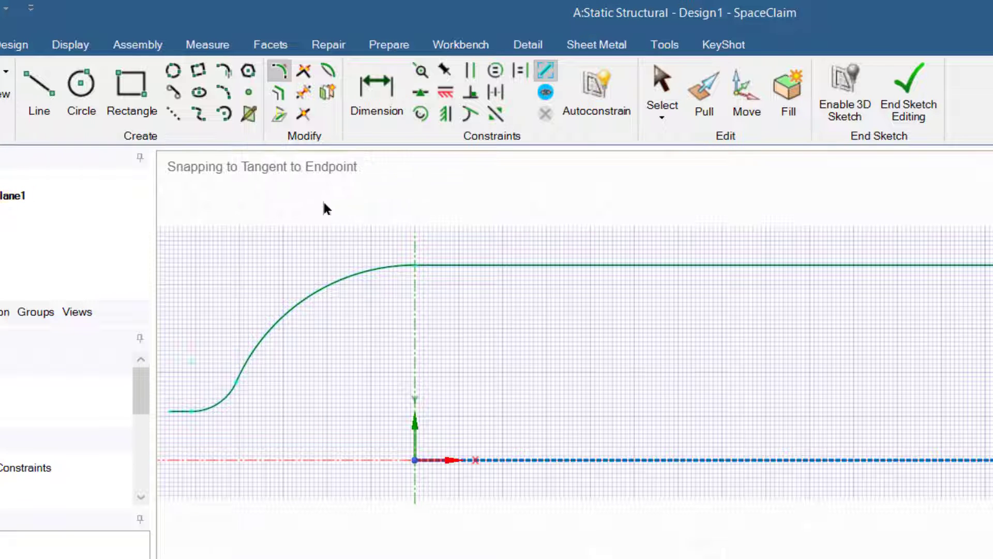
- Offset the whole tangent chain of the vessel's upper profile 3 mm inward to form the wall thickness
{"action": "left_click", "coordinate": [658, 91]}
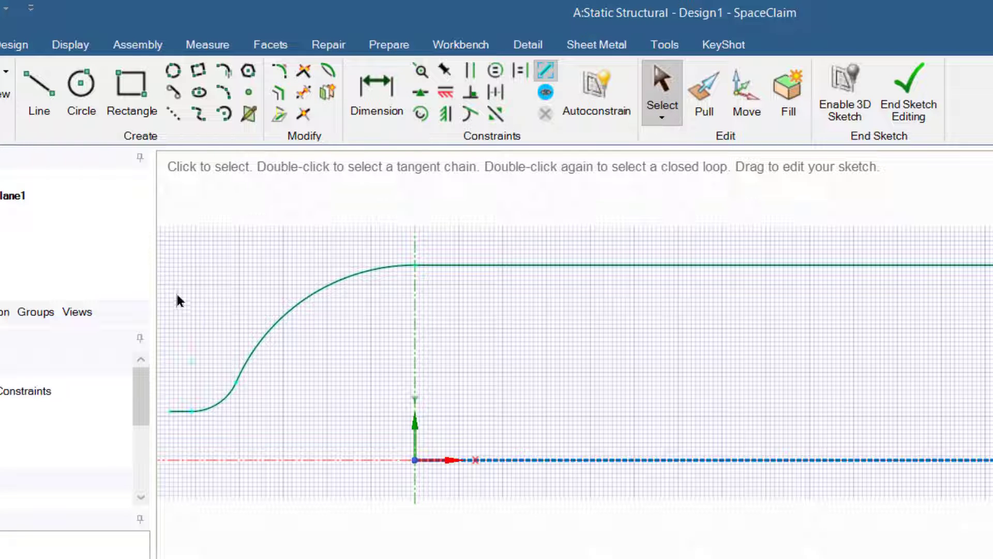
{"action": "left_click", "coordinate": [189, 412]}
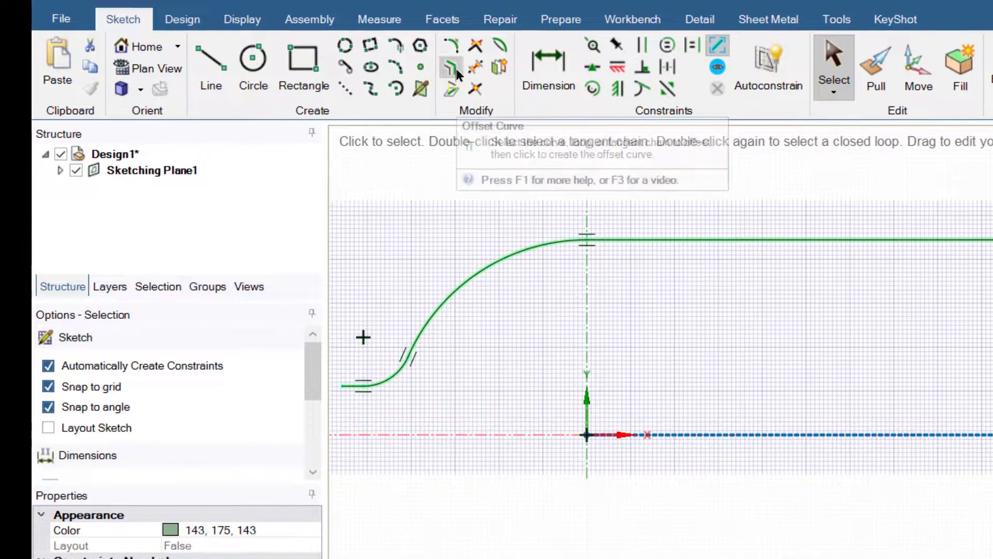
{"action": "left_click", "coordinate": [452, 68]}
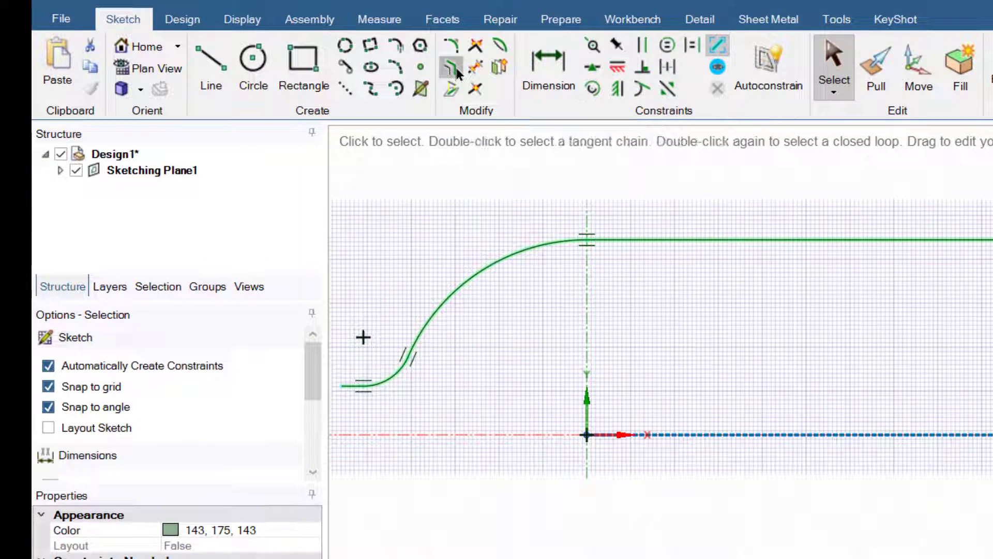
{"action": "left_click", "coordinate": [523, 251]}
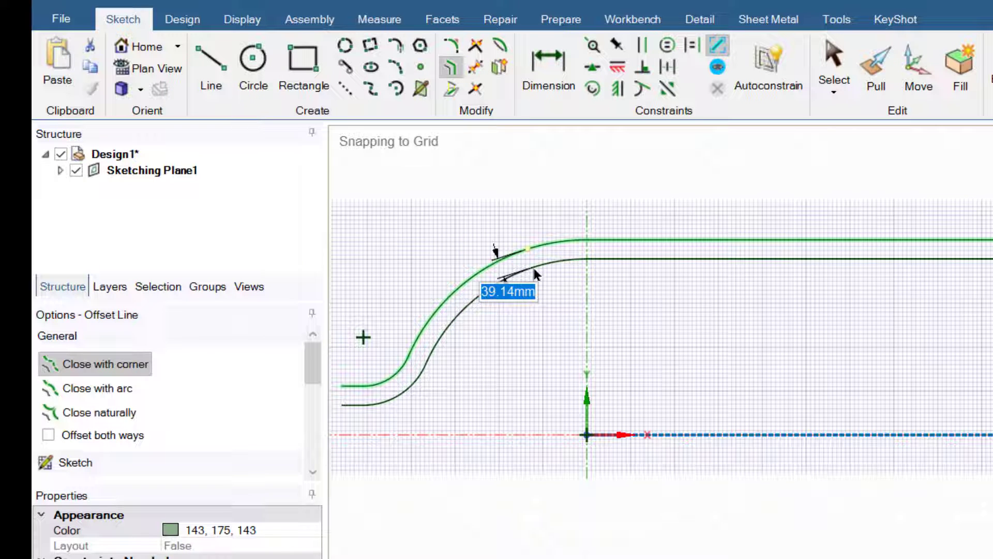
{"action": "type", "text": "3"}
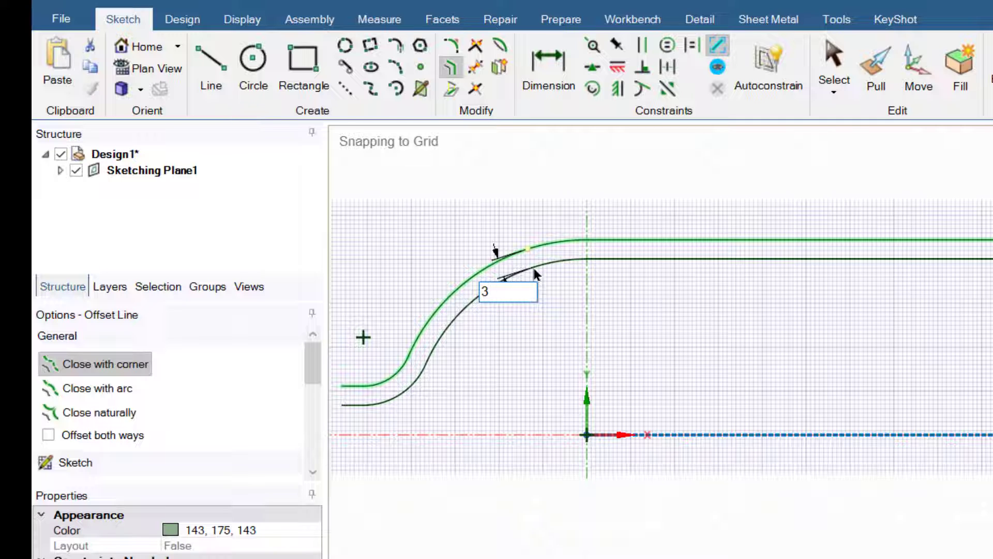
{"action": "key", "text": "Return"}
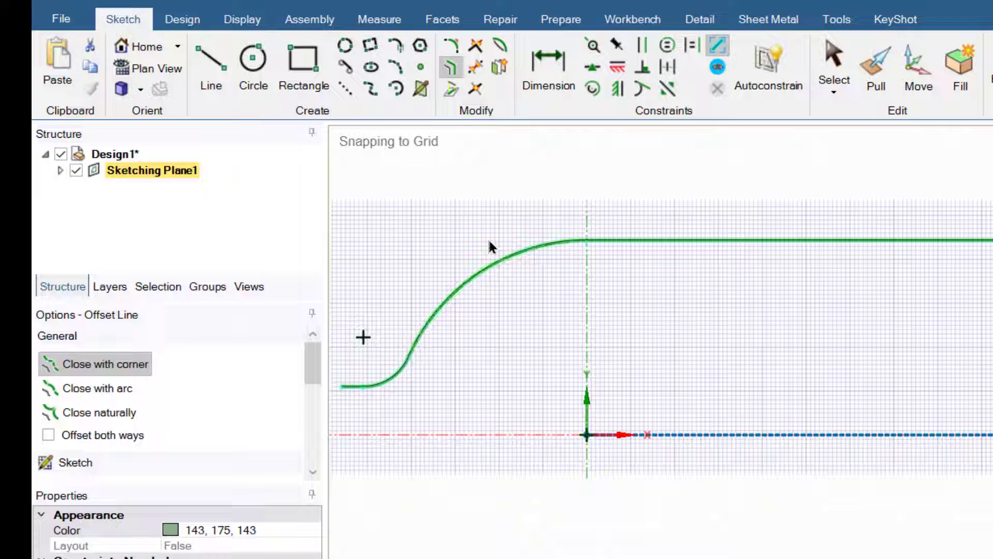
- Close the nozzle end of the wall with a 3 mm vertical line between the outer and inner profile endpoints
{"action": "scroll", "coordinate": [345, 373], "scroll_direction": "up", "scroll_amount": 5}
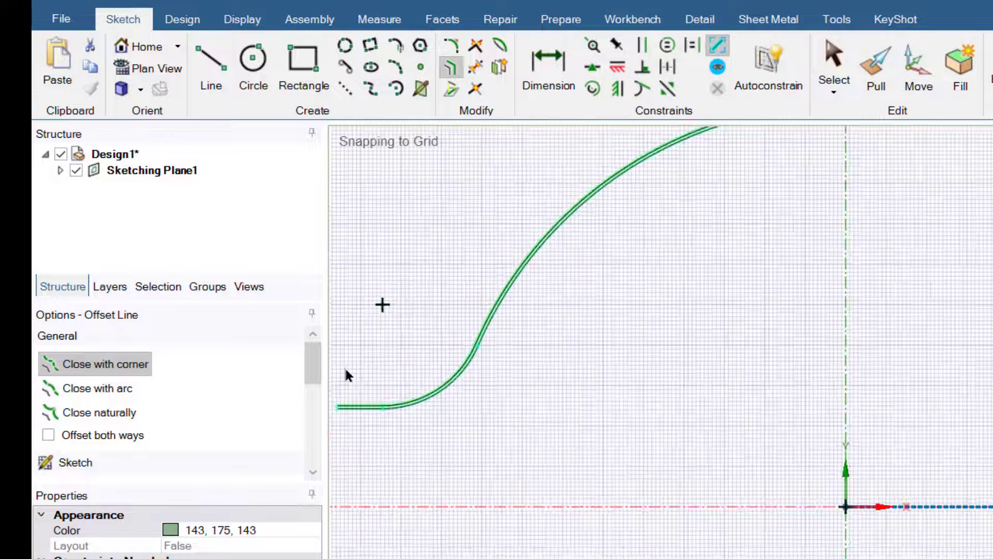
{"action": "scroll", "coordinate": [329, 429], "scroll_direction": "up", "scroll_amount": 2}
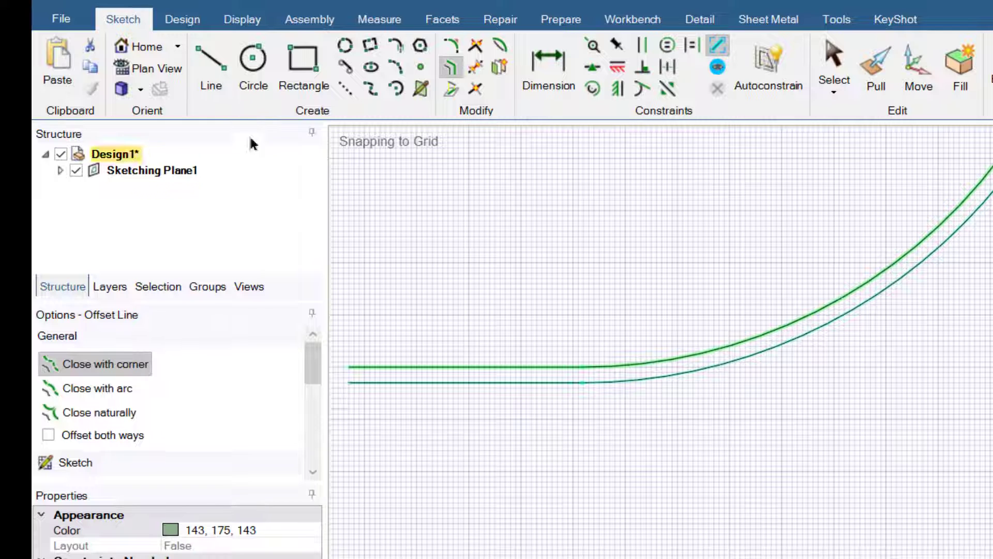
{"action": "left_click", "coordinate": [219, 64]}
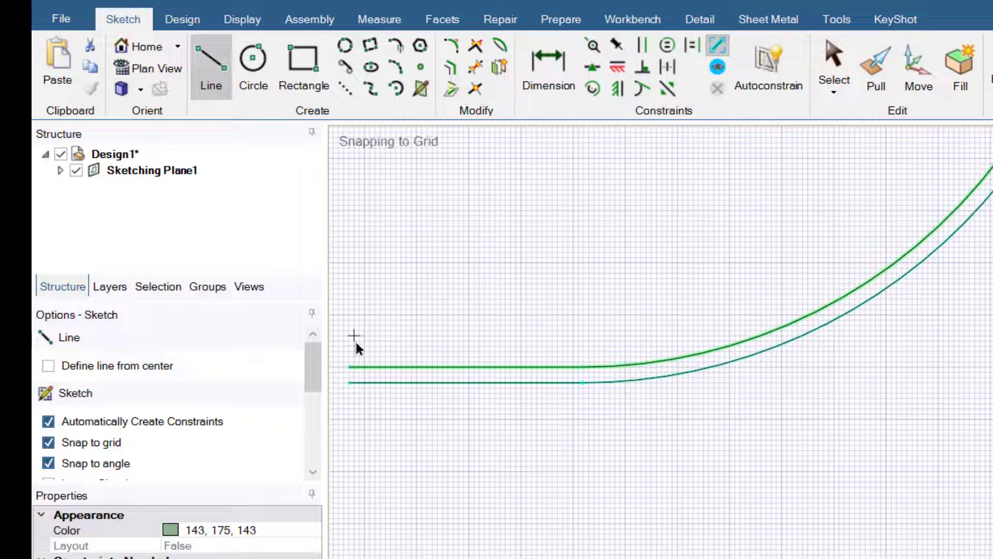
{"action": "left_click", "coordinate": [350, 367]}
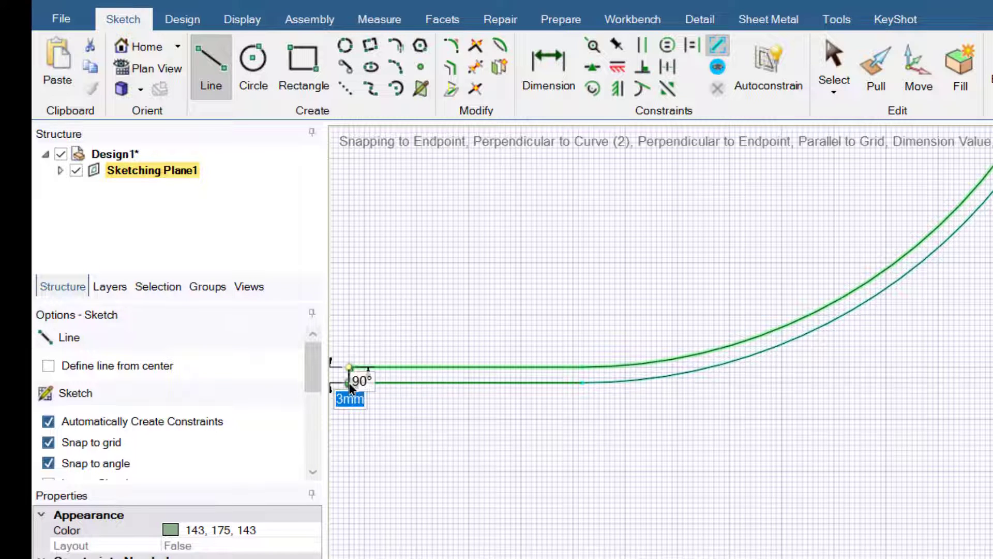
{"action": "left_click", "coordinate": [350, 382]}
- Close the far domed end with a line along the X axis between the outer and inner arc endpoints
{"action": "scroll", "coordinate": [901, 523], "scroll_direction": "down", "scroll_amount": 2}
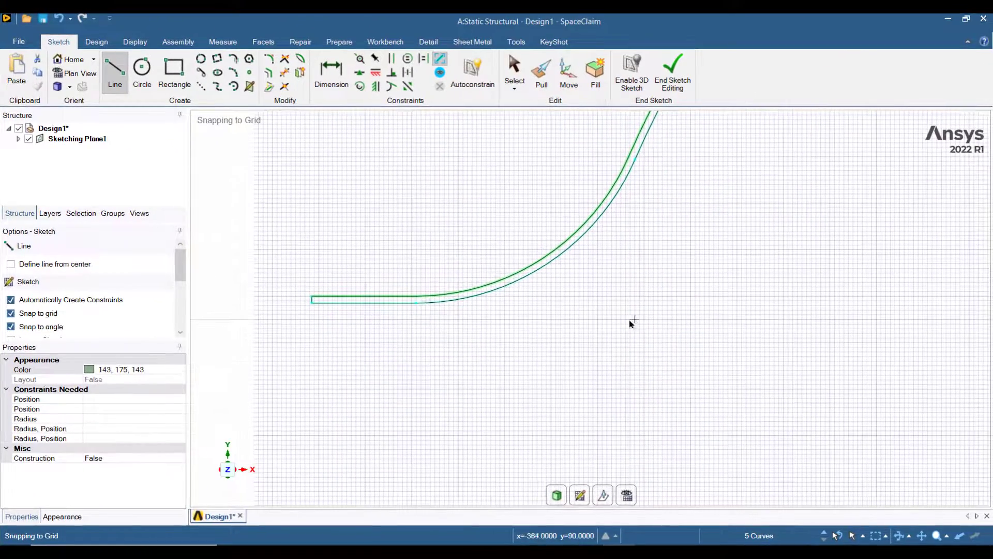
{"action": "scroll", "coordinate": [627, 324], "scroll_direction": "down", "scroll_amount": 3}
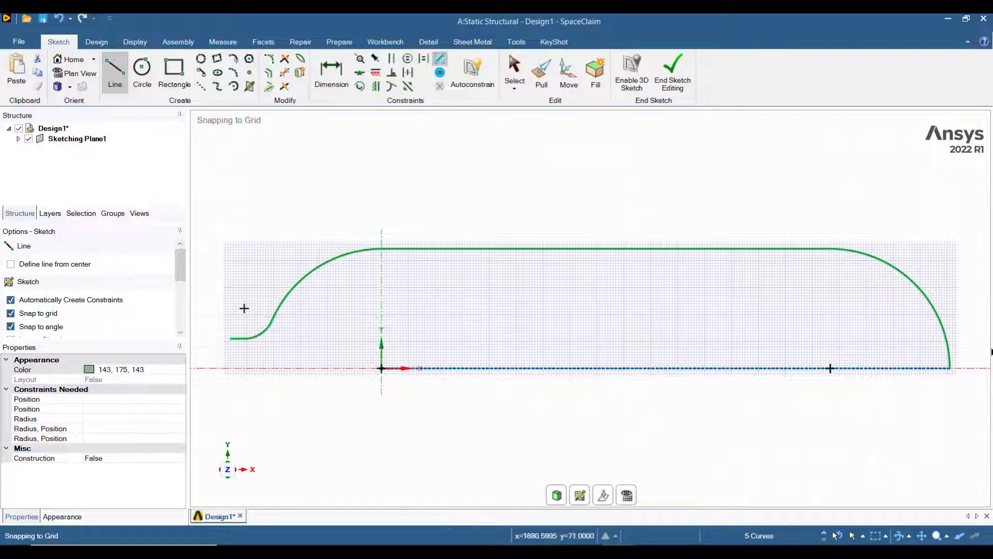
{"action": "scroll", "coordinate": [845, 276], "scroll_direction": "up", "scroll_amount": 10}
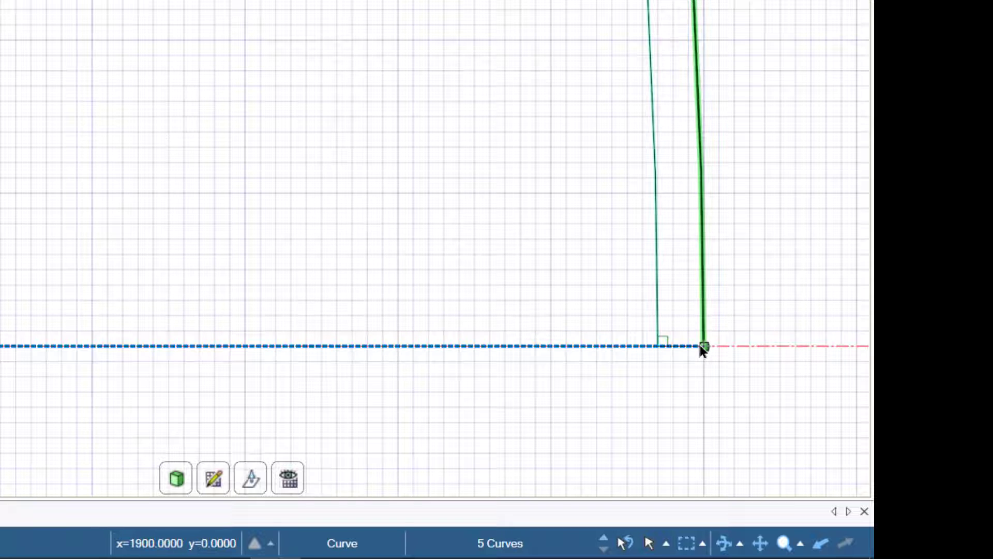
{"action": "left_click", "coordinate": [704, 345]}
{"action": "left_click", "coordinate": [659, 345]}
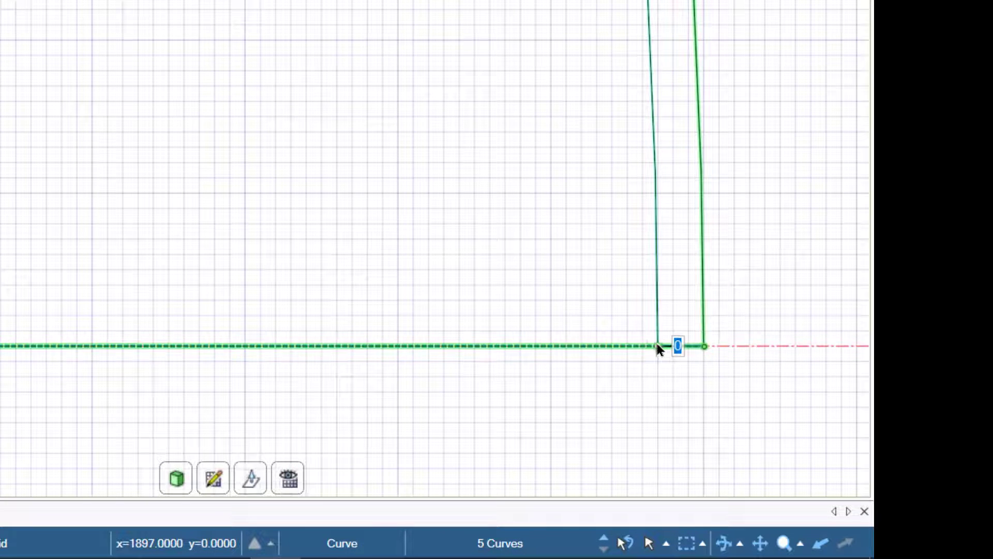
{"action": "scroll", "coordinate": [614, 275], "scroll_direction": "down", "scroll_amount": 10}
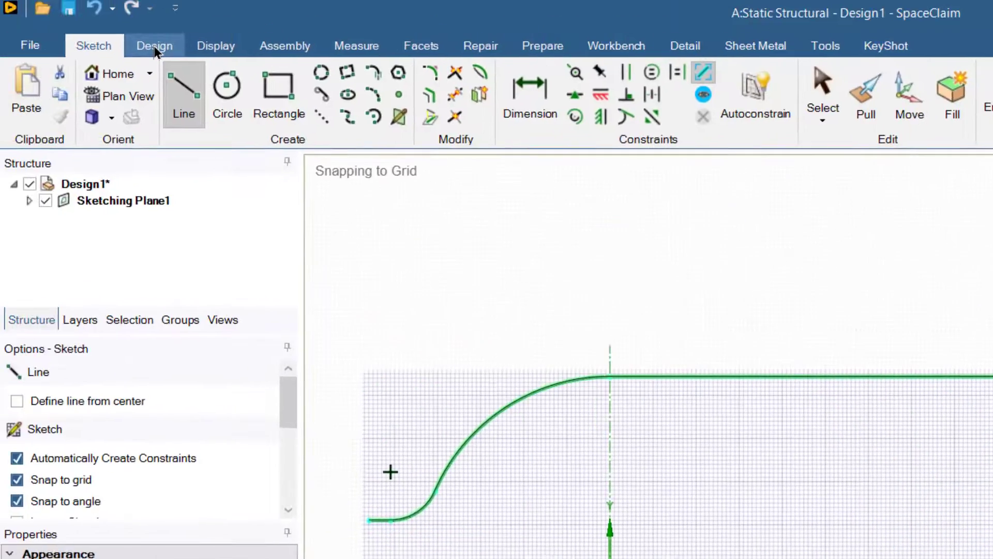
- Revolve the thin wall surface 360° about the horizontal construction line on the X axis using Pull
{"action": "left_click", "coordinate": [153, 46]}
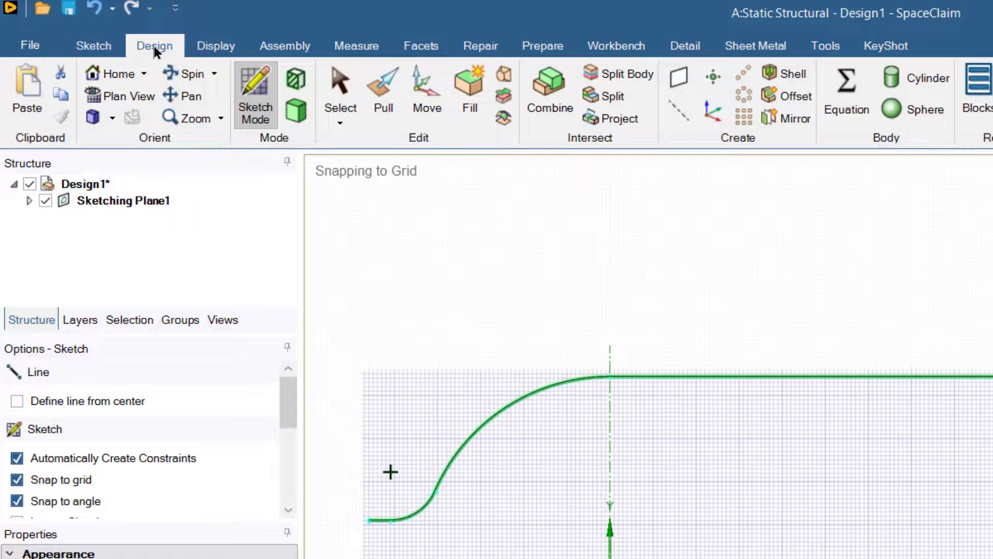
{"action": "left_click", "coordinate": [392, 93]}
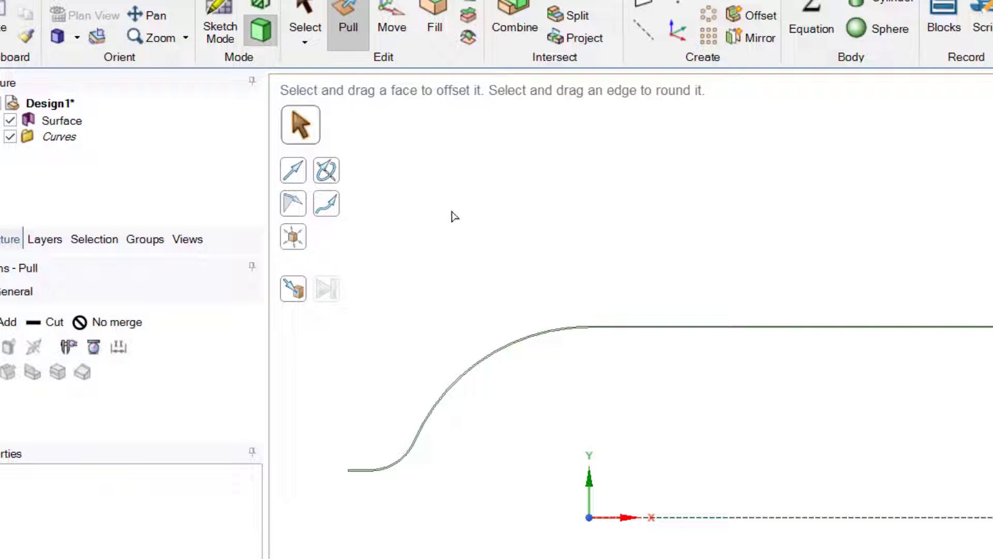
{"action": "left_click", "coordinate": [326, 171]}
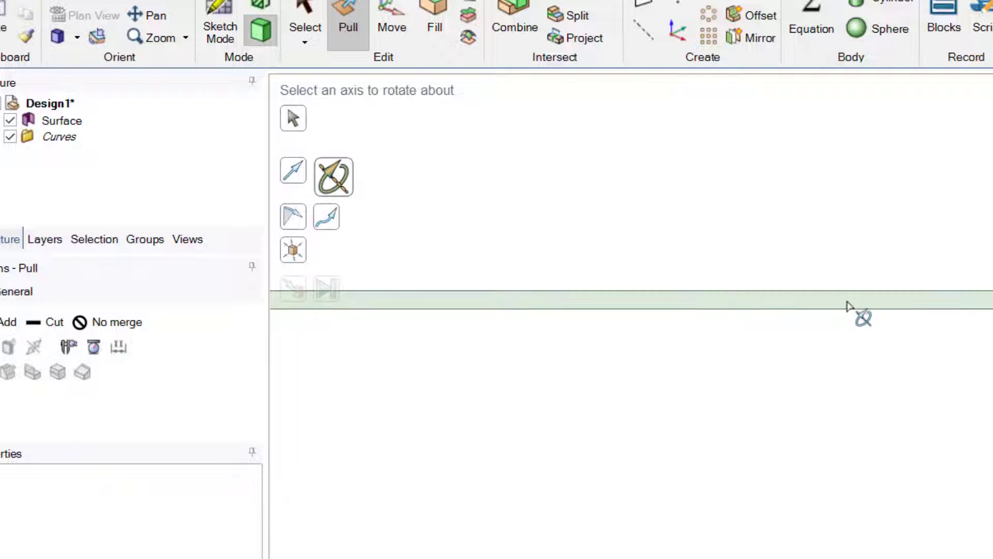
{"action": "left_click", "coordinate": [847, 303]}
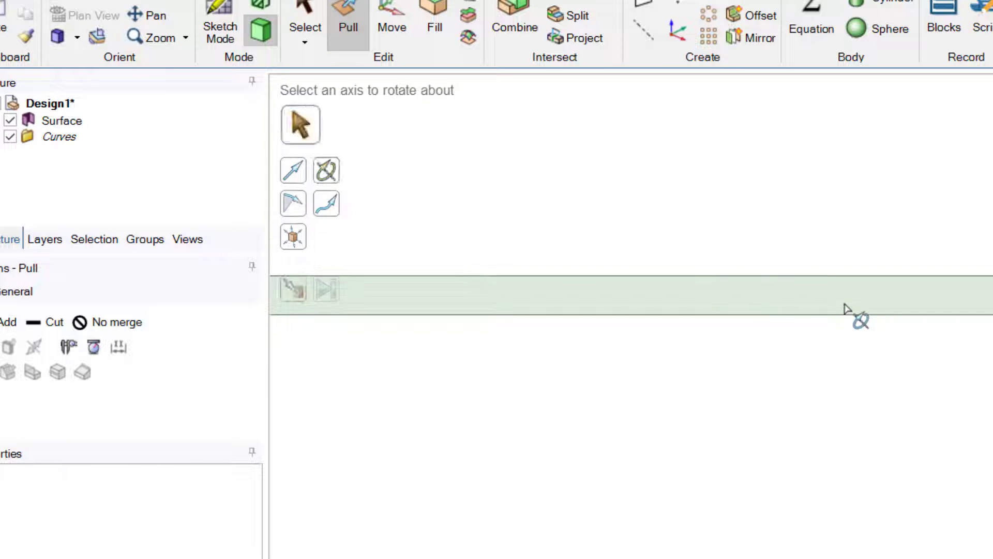
{"action": "left_click", "coordinate": [845, 308]}
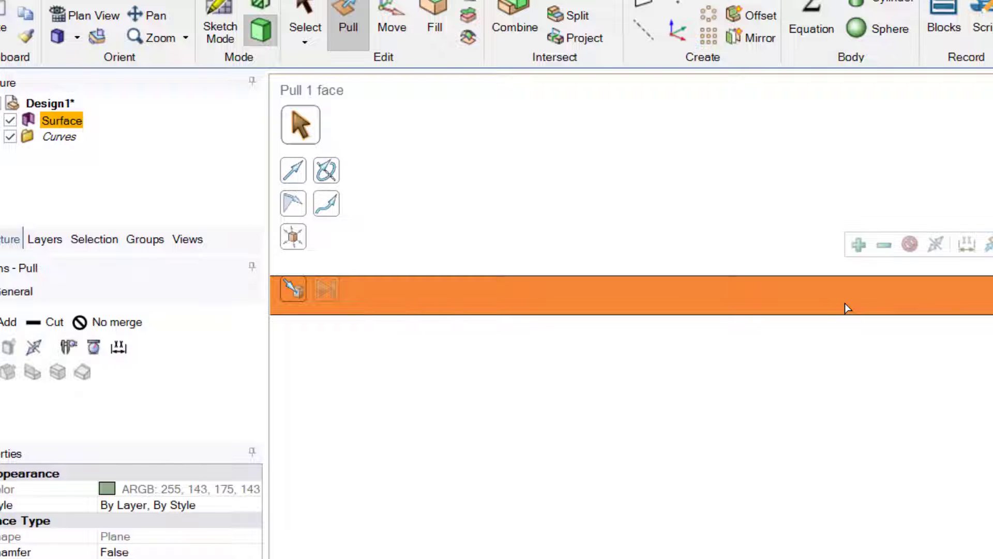
{"action": "left_click", "coordinate": [330, 182]}
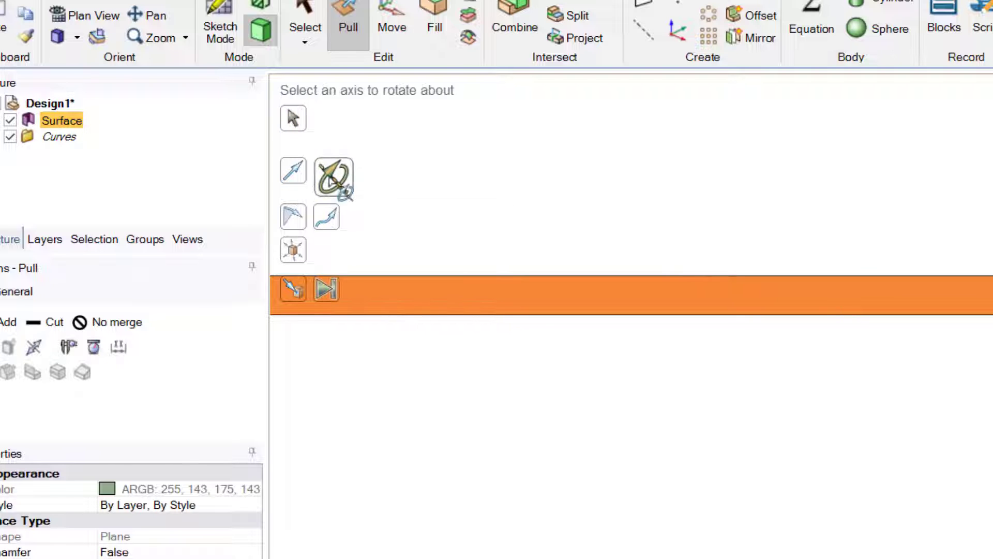
{"action": "key", "text": "v"}
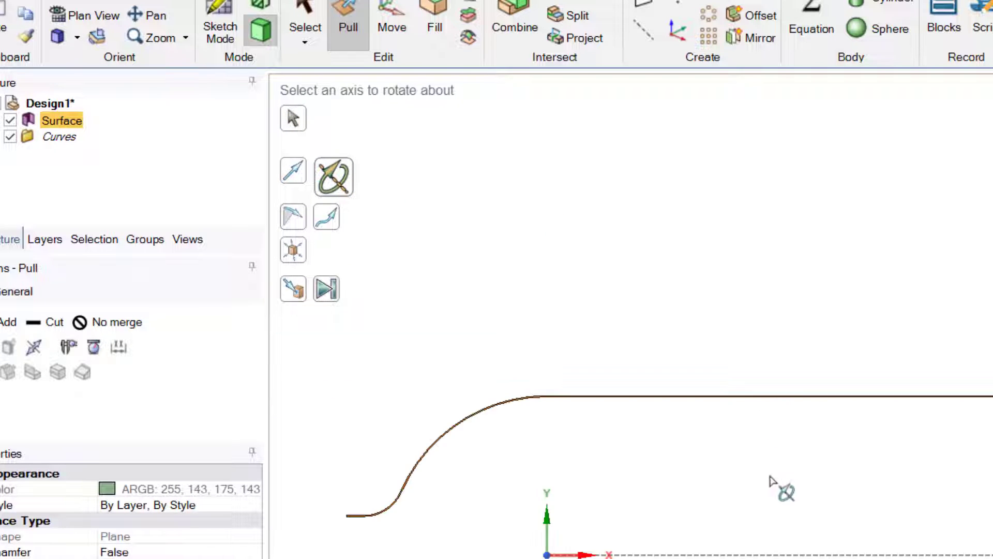
{"action": "scroll", "coordinate": [797, 543], "scroll_direction": "up", "scroll_amount": 5}
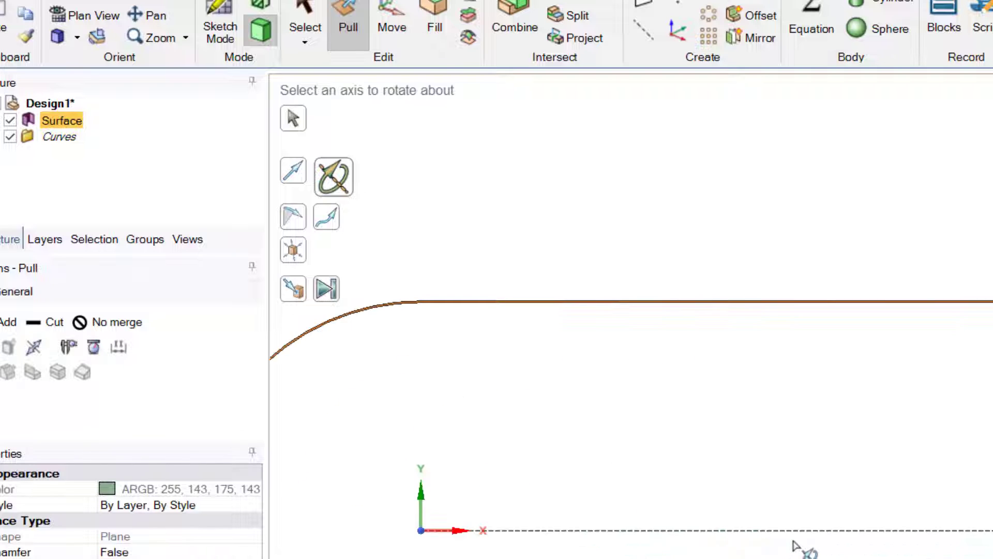
{"action": "left_click", "coordinate": [798, 532]}
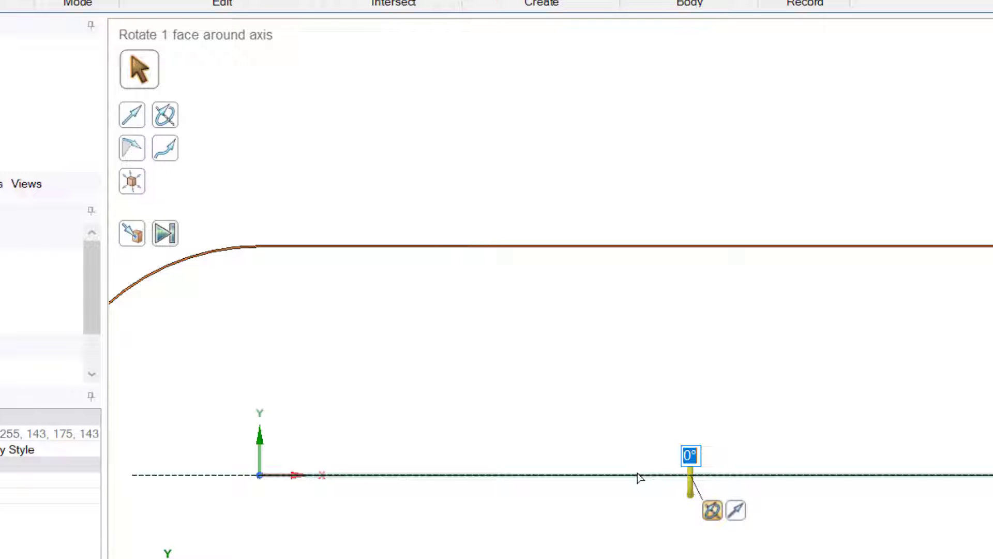
{"action": "type", "text": "360"}
{"action": "key", "text": "Return"}
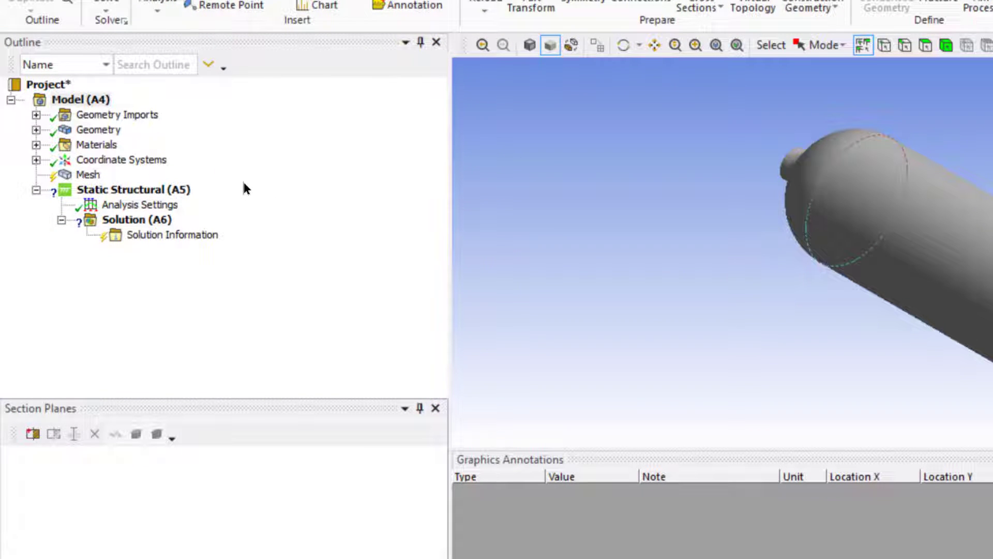
- In Mechanical, set the mesh element size to 20 and generate the mesh of the vessel
{"action": "left_click", "coordinate": [89, 176]}
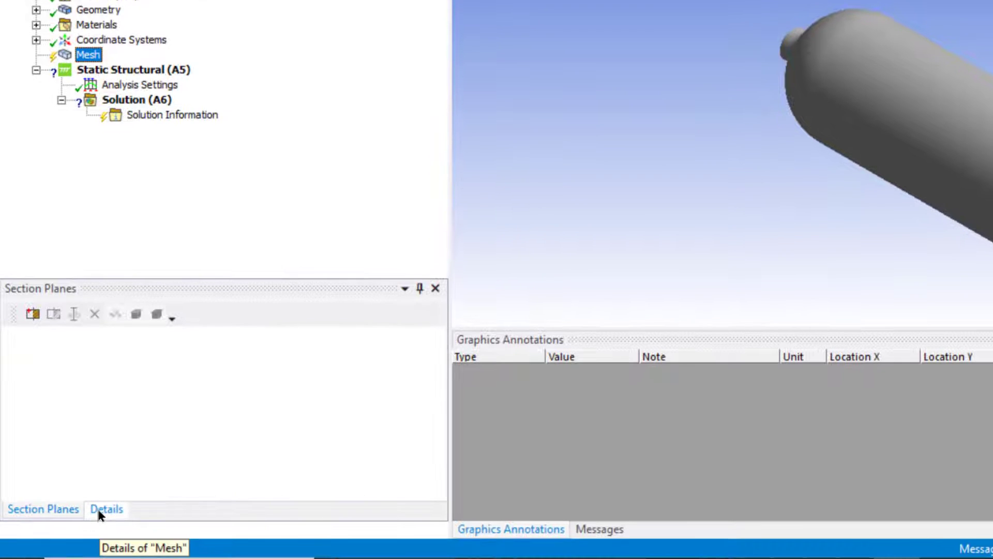
{"action": "left_click", "coordinate": [98, 509]}
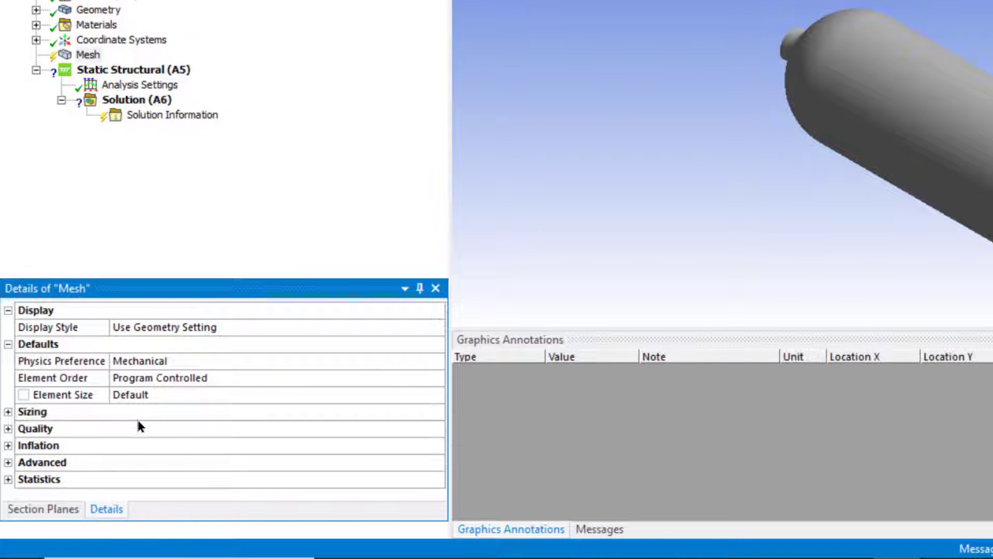
{"action": "left_click", "coordinate": [154, 395]}
{"action": "type", "text": "20"}
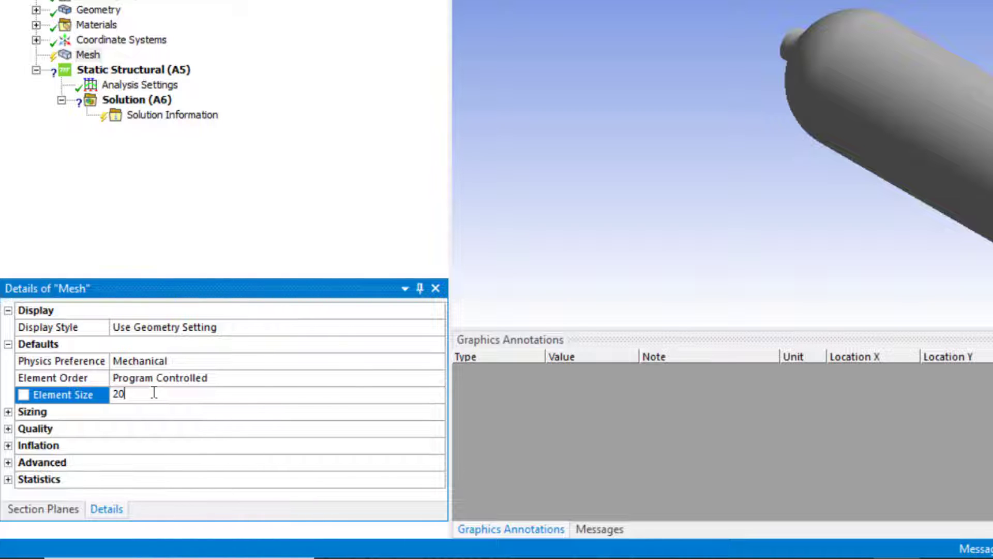
{"action": "key", "text": "Return"}
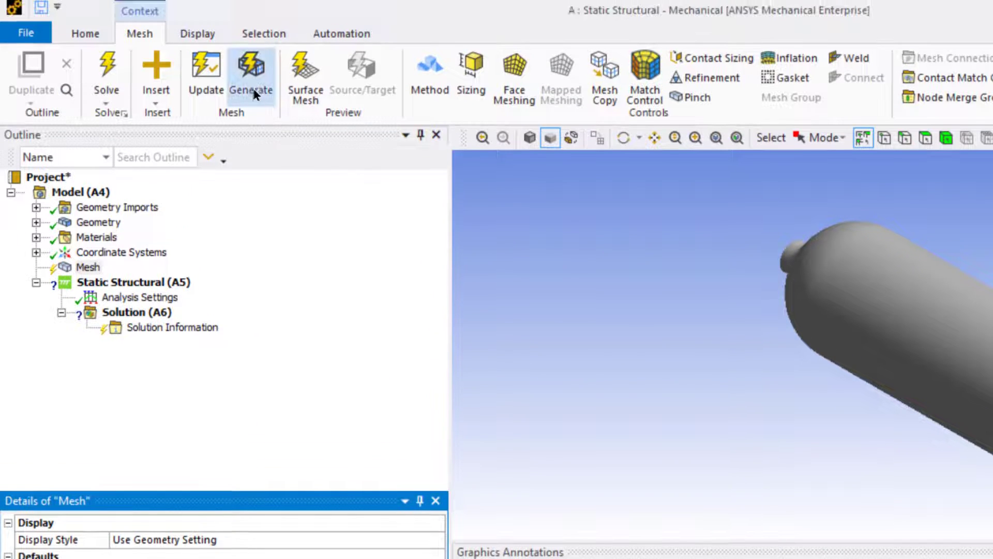
{"action": "left_click", "coordinate": [252, 86]}
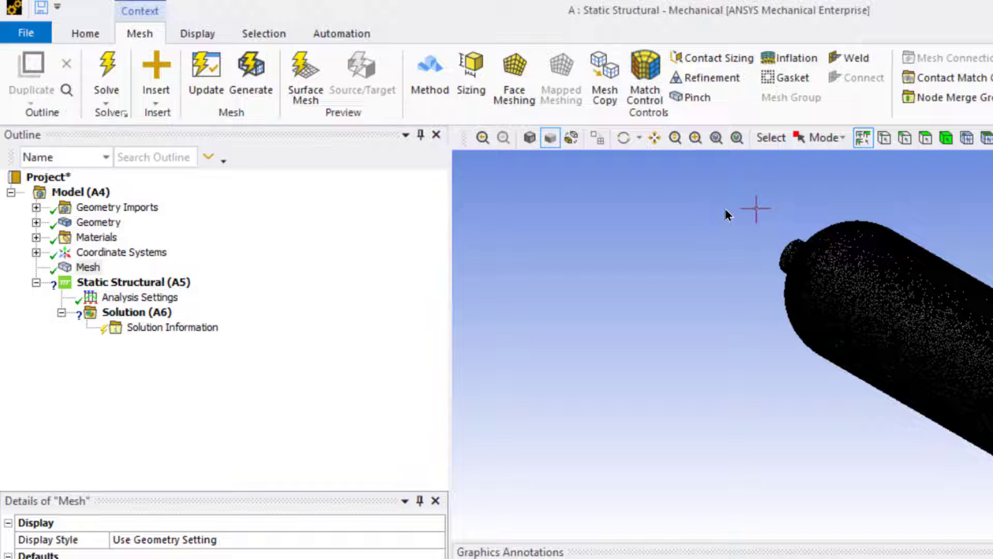
- Add a fixed support to the Static Structural analysis, scoped to the outer circular edge of the nozzle opening
{"action": "left_click", "coordinate": [132, 285]}
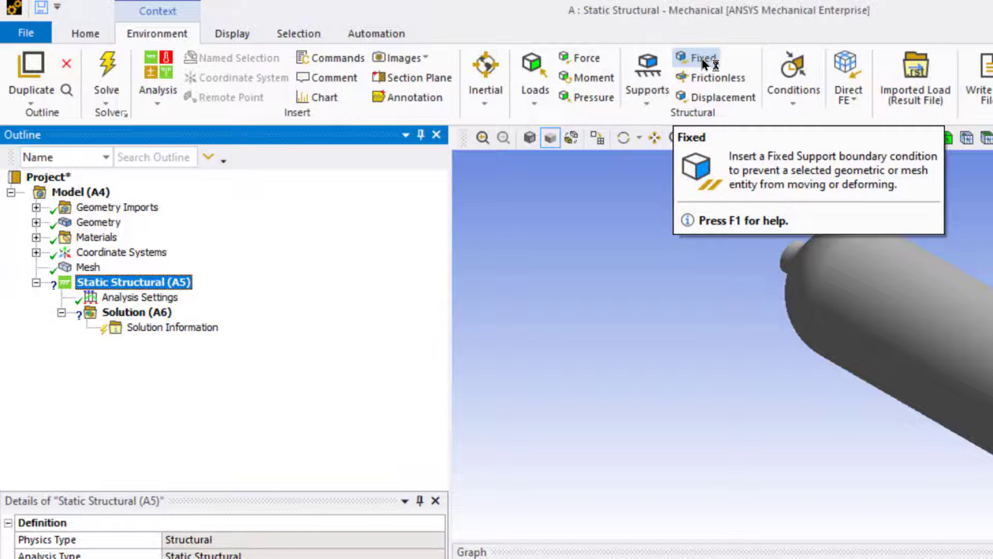
{"action": "left_click", "coordinate": [704, 60]}
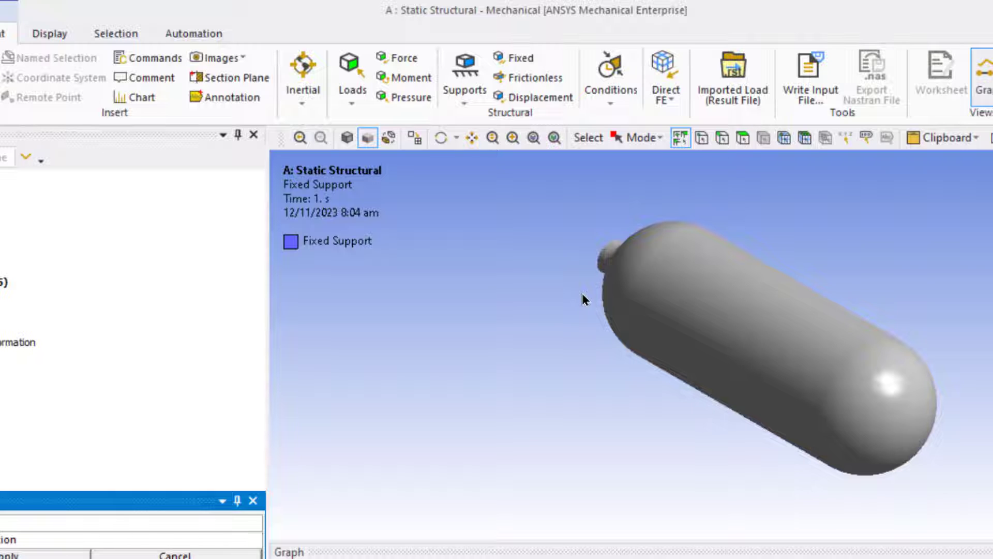
{"action": "scroll", "coordinate": [583, 299], "scroll_direction": "down", "scroll_amount": 3}
{"action": "right_click_drag", "start_coordinate": [661, 297], "coordinate": [726, 356]}
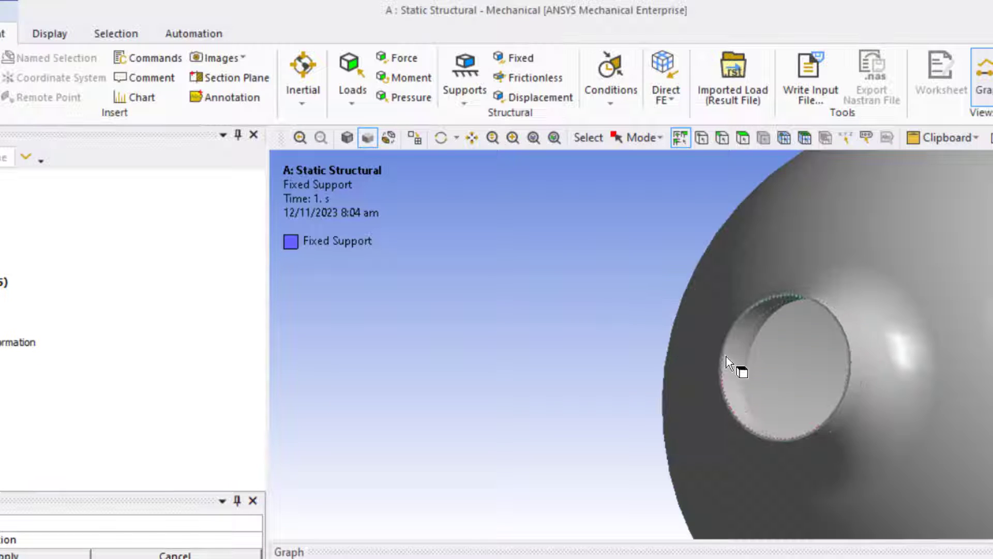
{"action": "scroll", "coordinate": [829, 337], "scroll_direction": "up", "scroll_amount": 3}
{"action": "left_click", "coordinate": [874, 217]}
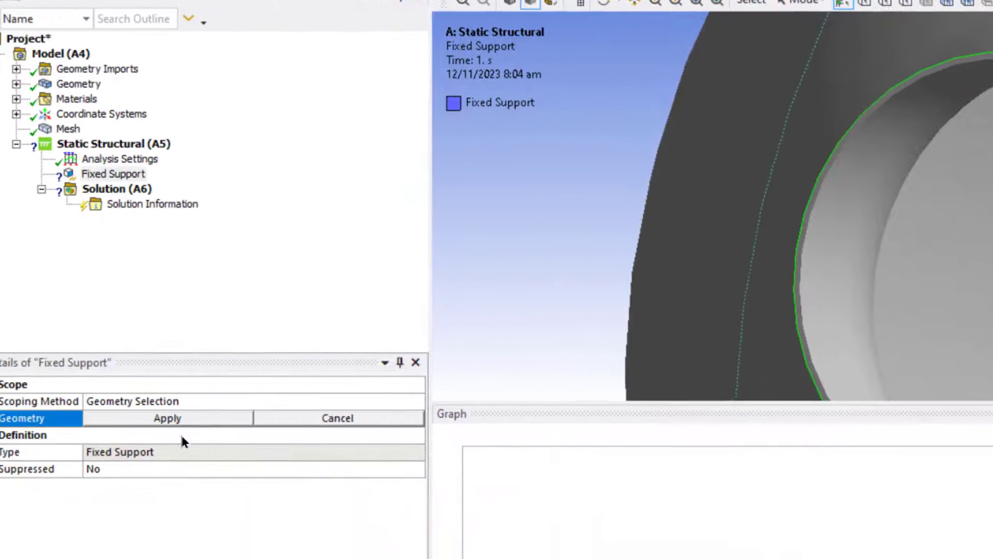
{"action": "left_click", "coordinate": [187, 419]}
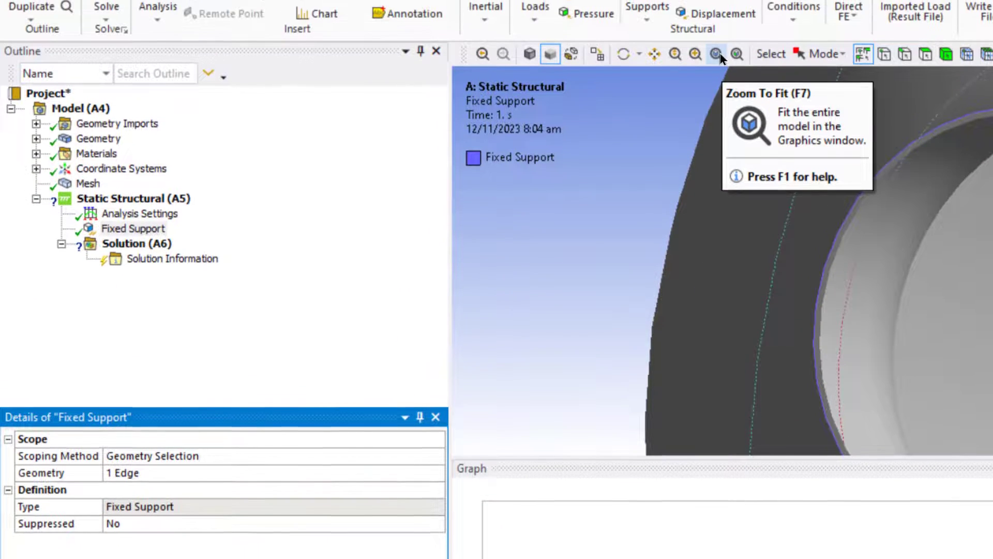
- Add a pressure load to the Static Structural analysis
{"action": "left_click", "coordinate": [716, 56]}
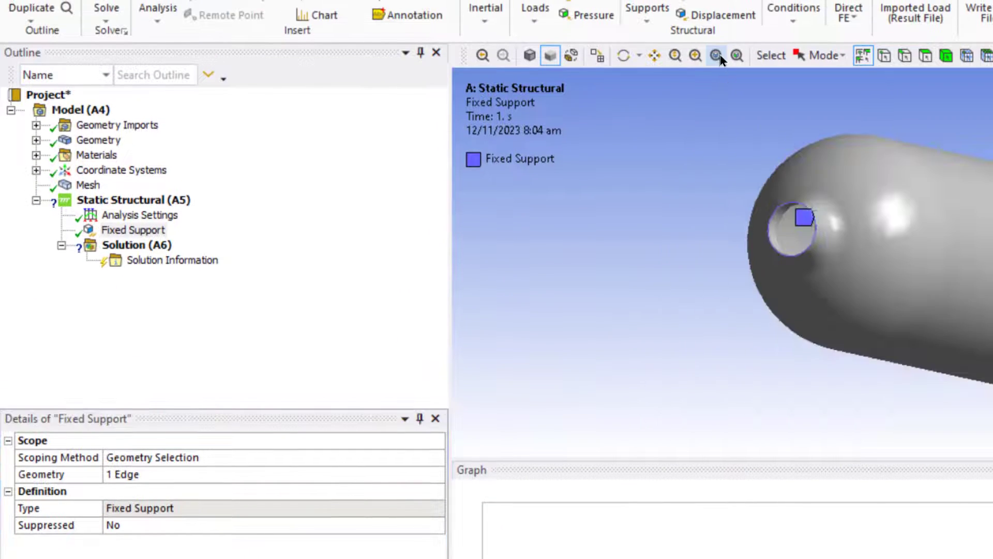
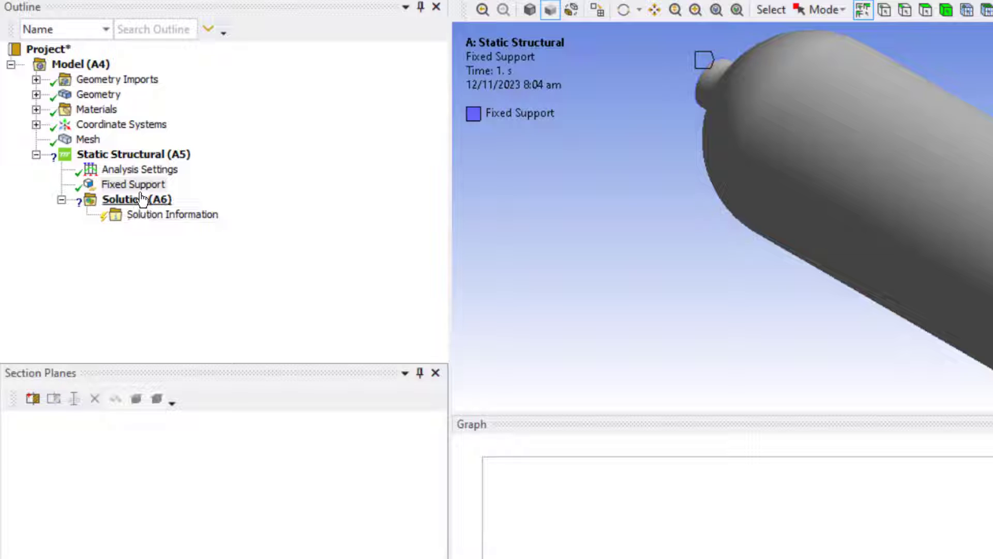
{"action": "left_click", "coordinate": [137, 162]}
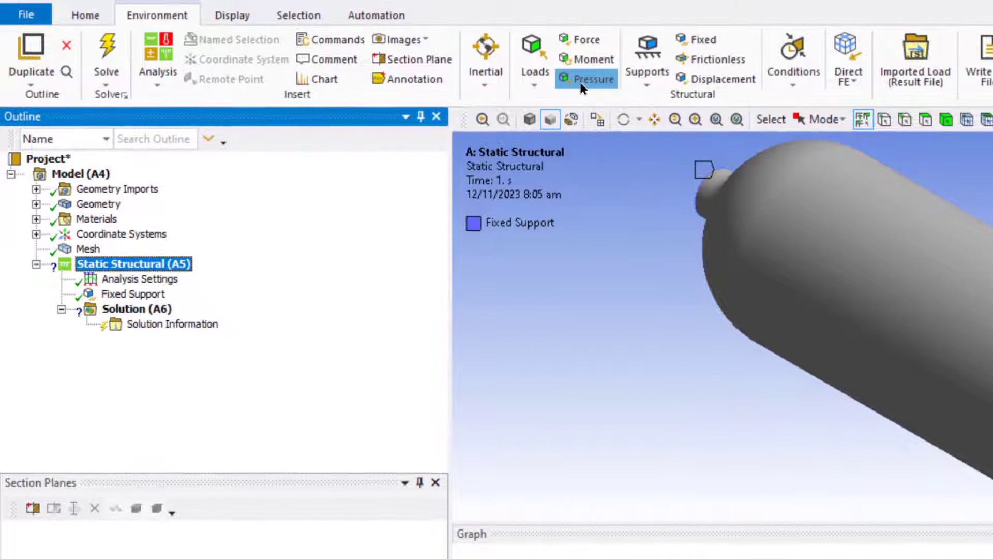
{"action": "left_click", "coordinate": [580, 79]}
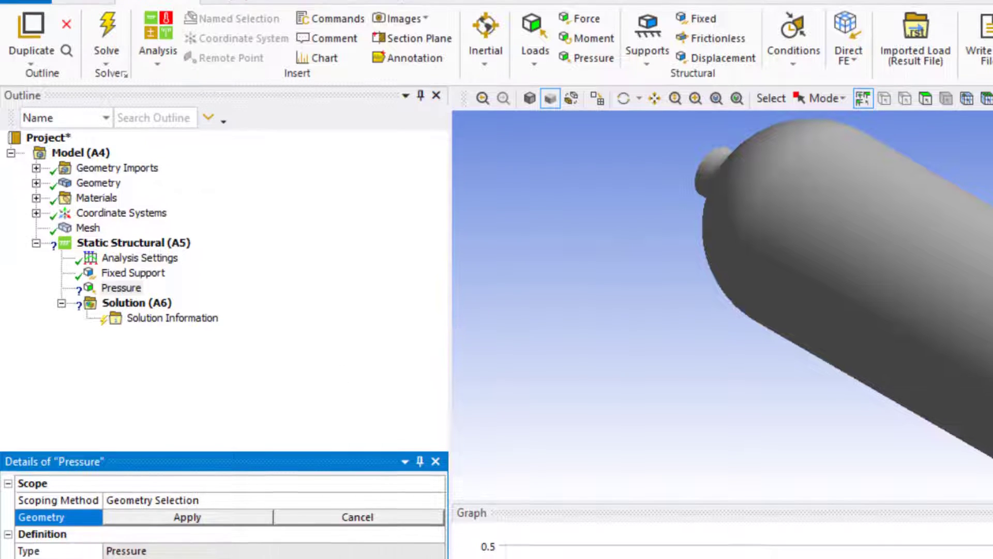
- Cut the vessel with a horizontal section plane through its centre, drawn in the view along the X axis, to expose the interior
{"action": "left_click", "coordinate": [37, 509]}
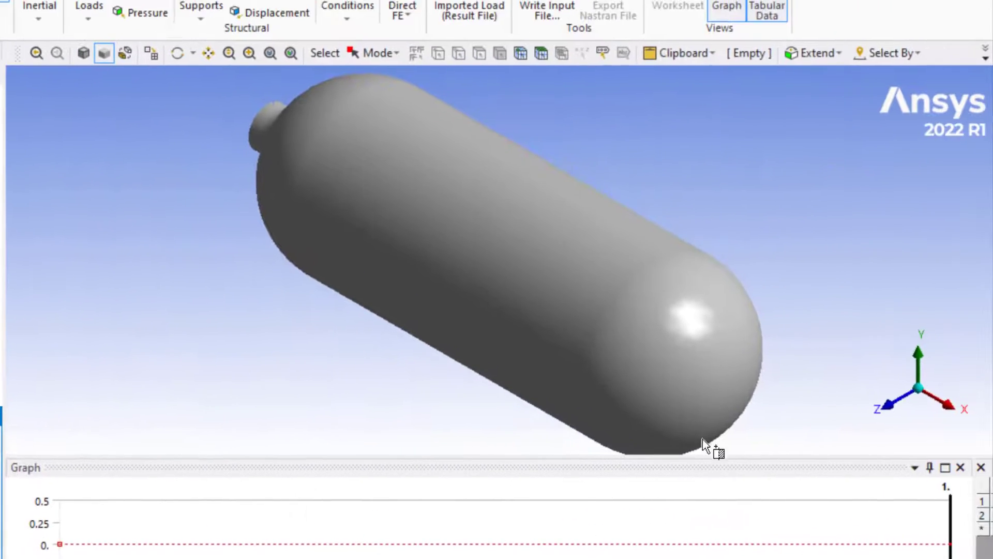
{"action": "left_click", "coordinate": [939, 401]}
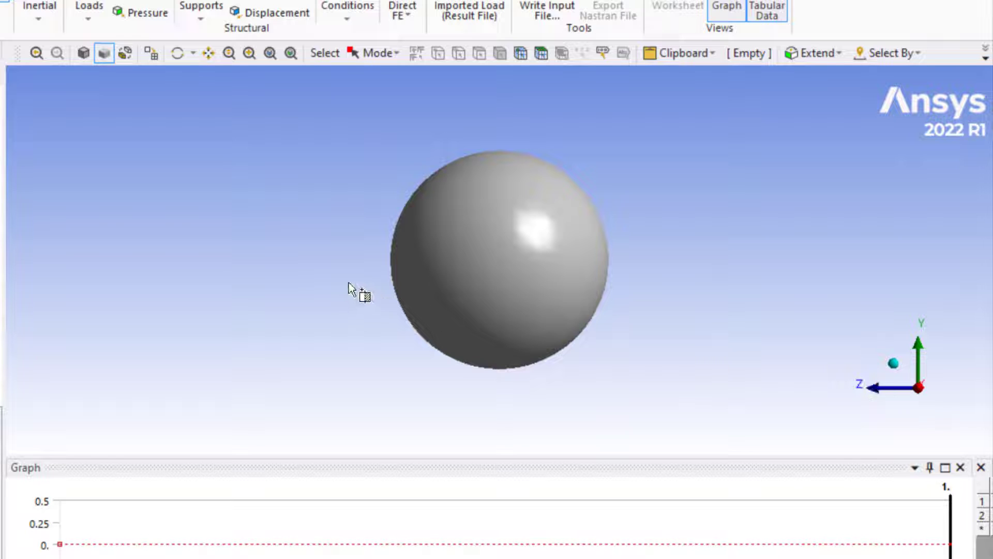
{"action": "left_click_drag", "start_coordinate": [345, 270], "coordinate": [652, 269]}
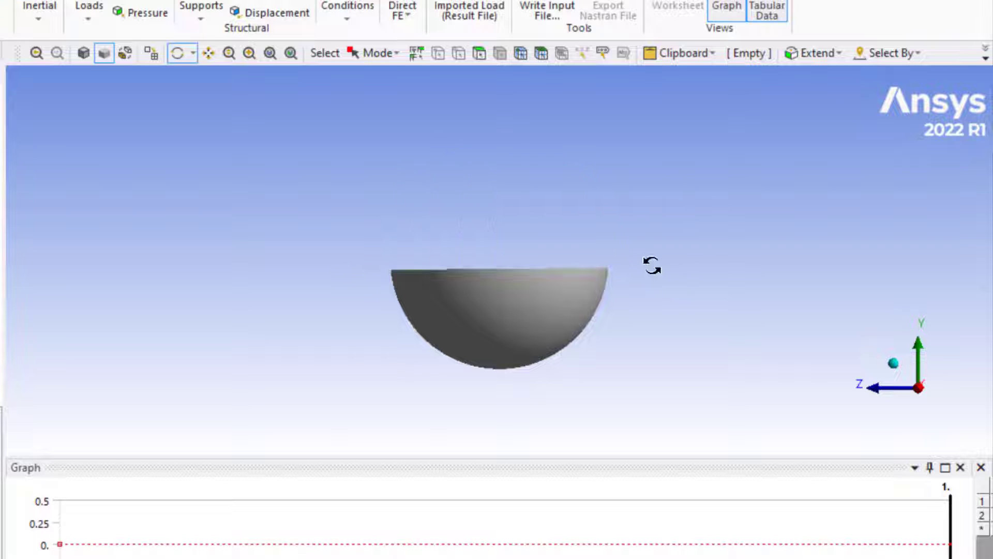
{"action": "left_click", "coordinate": [894, 364]}
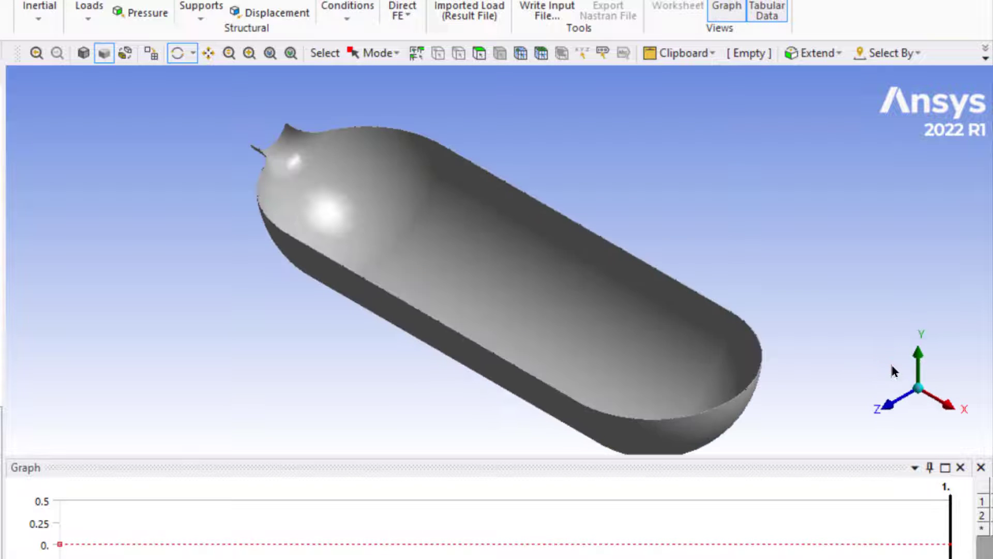
- Scope the pressure to the inner cylindrical face and the inner face of the closed domed end
{"action": "left_click", "coordinate": [480, 54]}
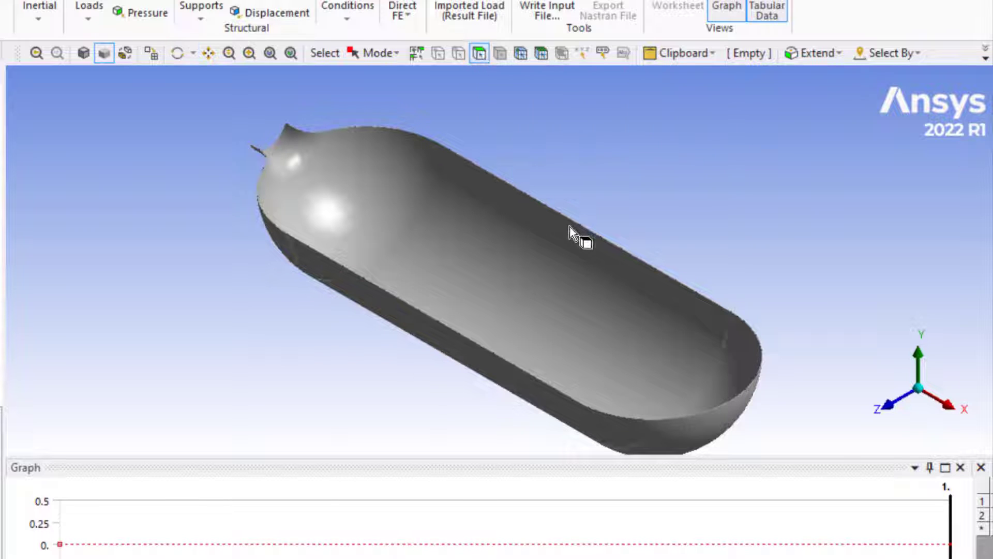
{"action": "left_click", "coordinate": [613, 302]}
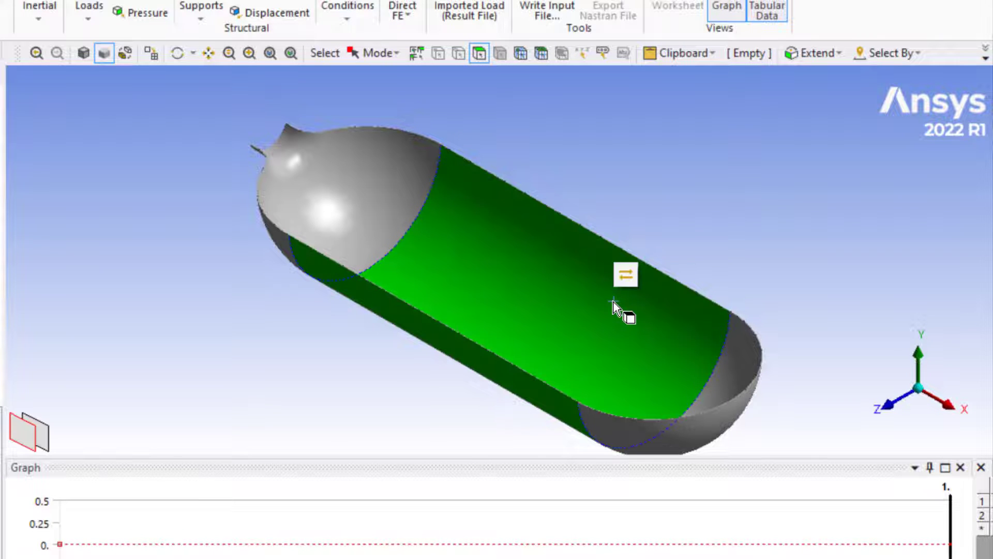
{"action": "left_click", "coordinate": [742, 367], "text": "ctrl"}
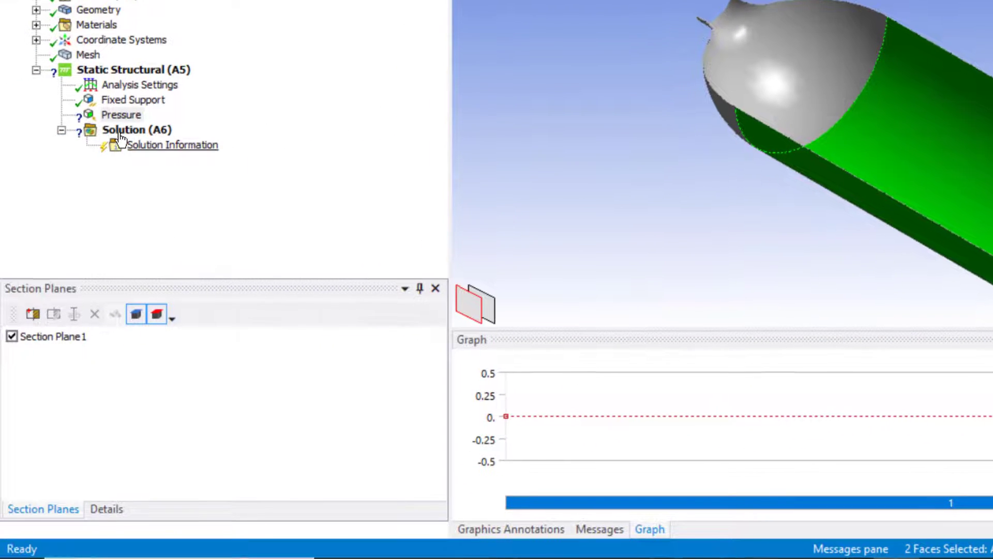
{"action": "left_click", "coordinate": [126, 118]}
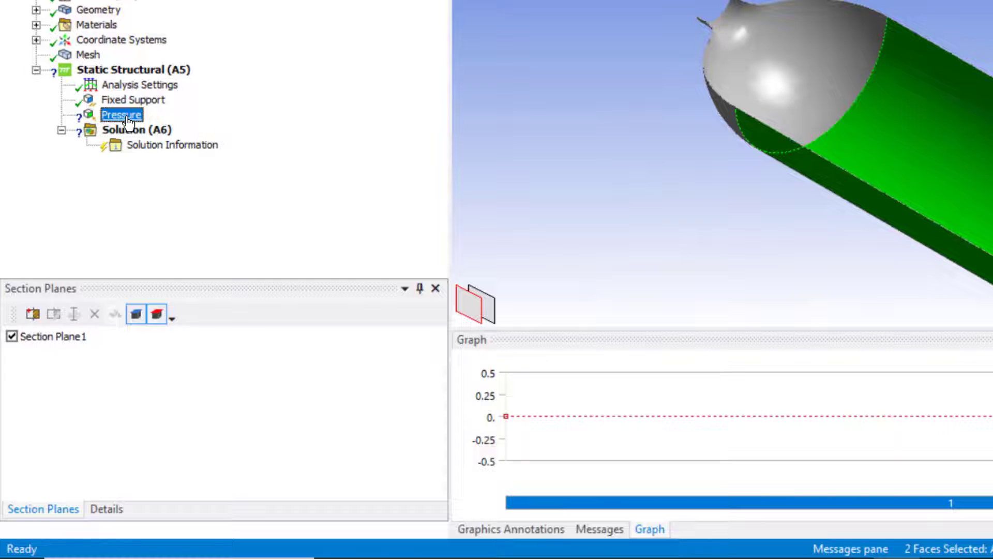
{"action": "left_click", "coordinate": [106, 509]}
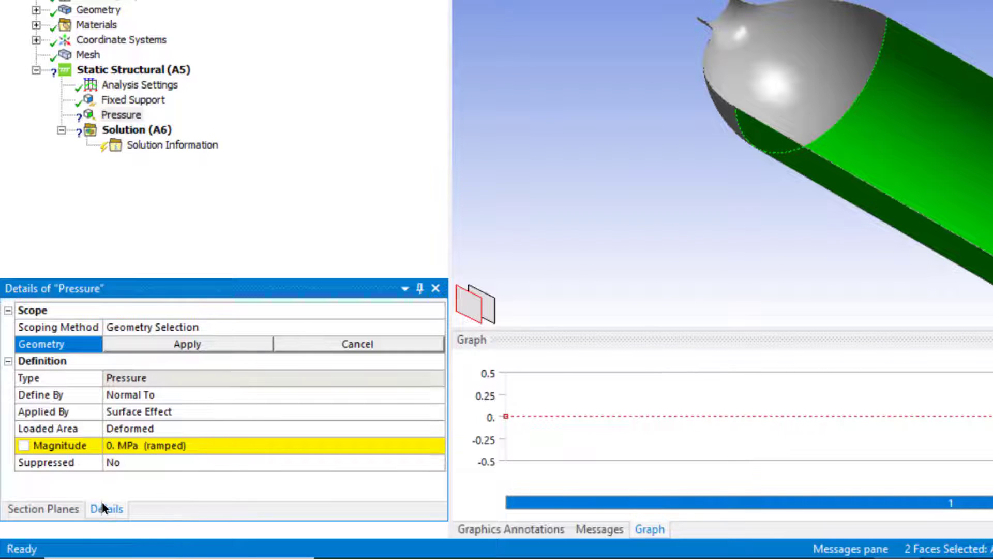
{"action": "left_click", "coordinate": [200, 345]}
- Set the pressure magnitude to 1 MPa and inspect the load direction on the inner wall
{"action": "left_click", "coordinate": [216, 445]}
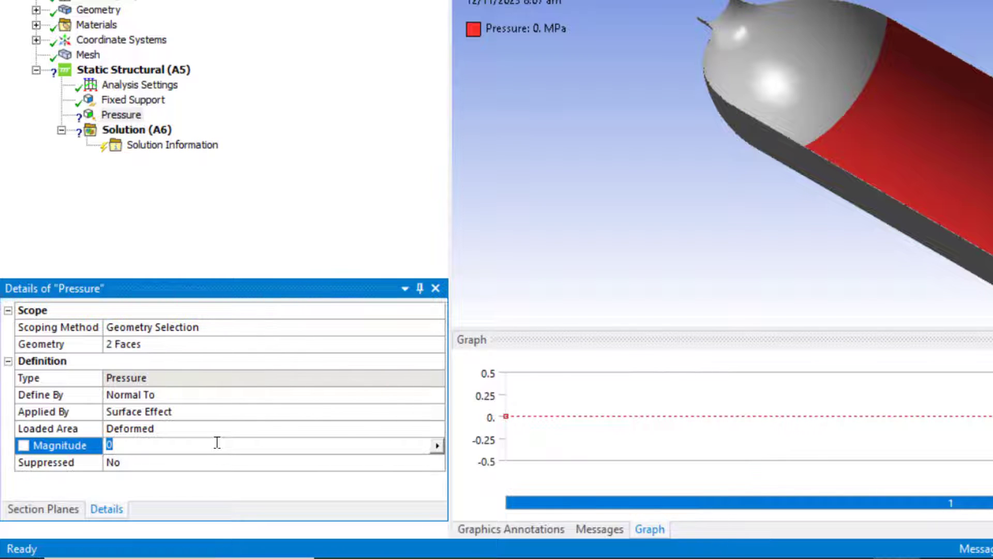
{"action": "type", "text": "1"}
{"action": "key", "text": "Return"}
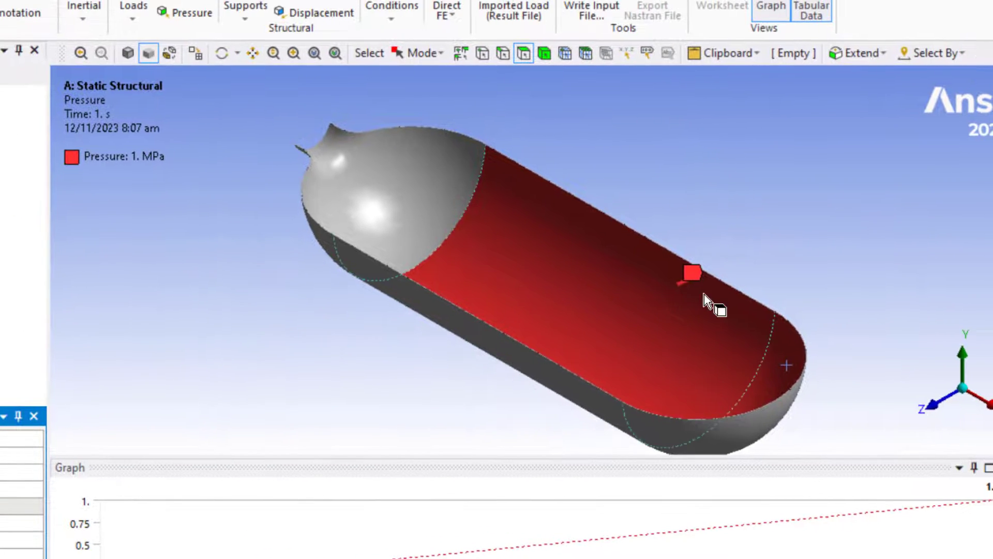
{"action": "scroll", "coordinate": [704, 294], "scroll_direction": "down", "scroll_amount": 2}
{"action": "scroll", "coordinate": [693, 296], "scroll_direction": "up", "scroll_amount": 6}
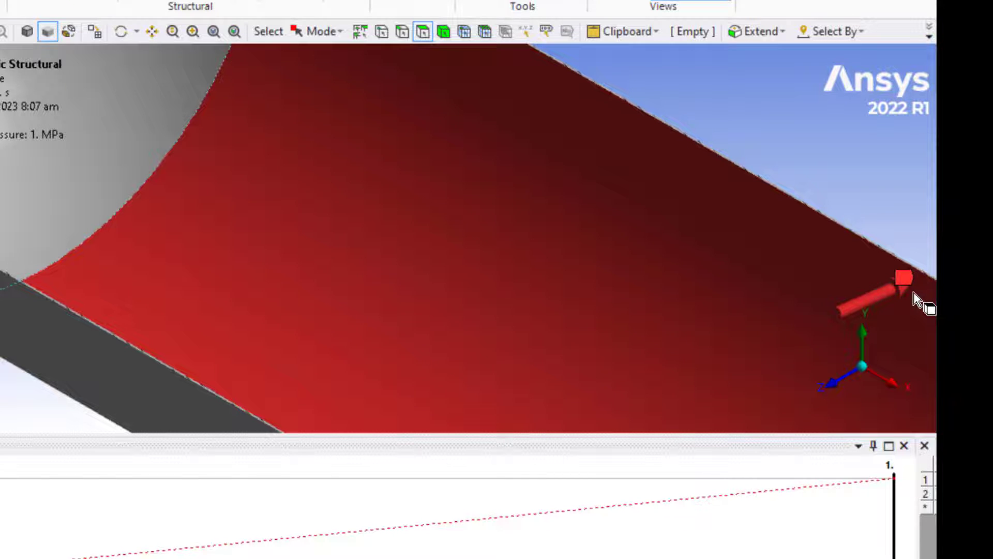
{"action": "key", "text": "F7"}
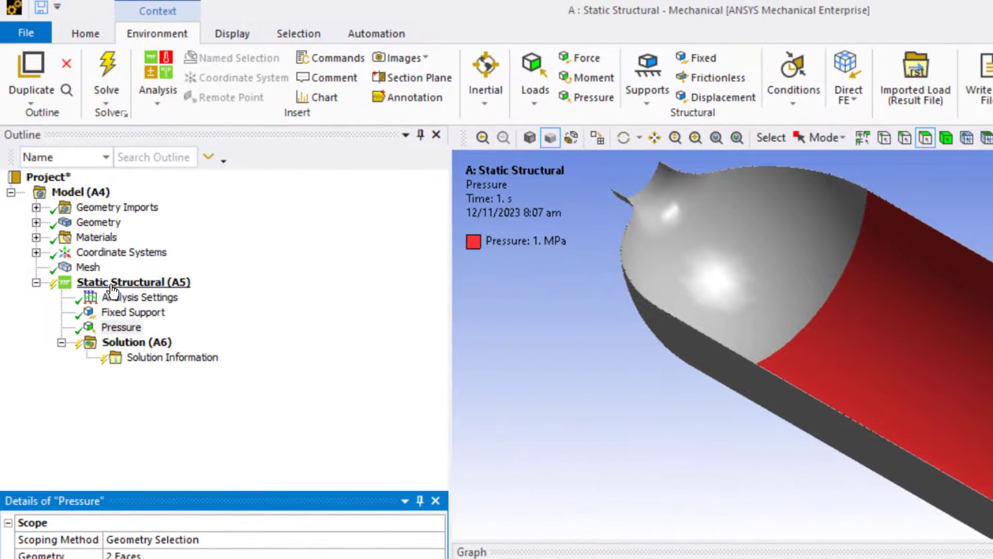
- Add a second pressure load scoped to the three inner faces of the nozzle-end dome and the nozzle
{"action": "left_click", "coordinate": [111, 285]}
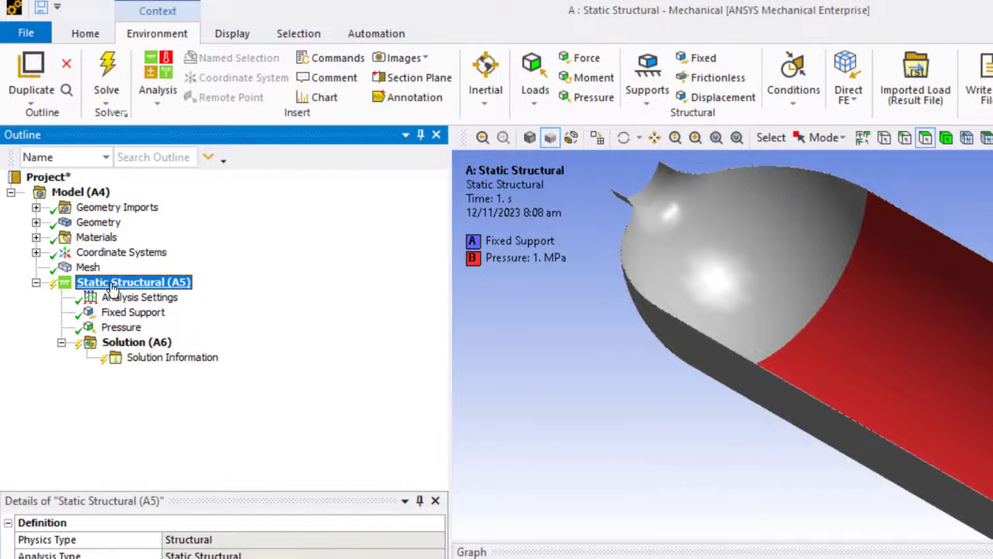
{"action": "left_click", "coordinate": [591, 96]}
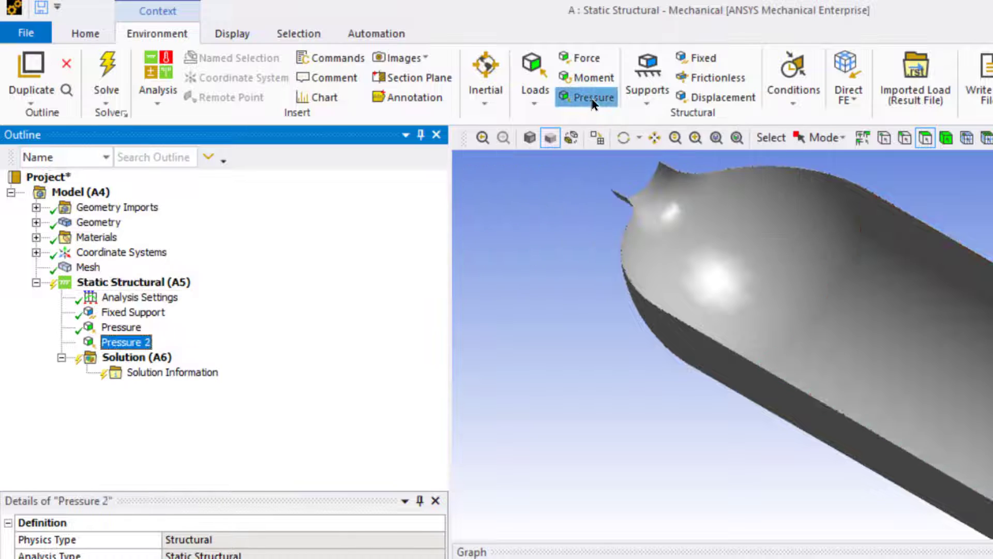
{"action": "left_click", "coordinate": [715, 282]}
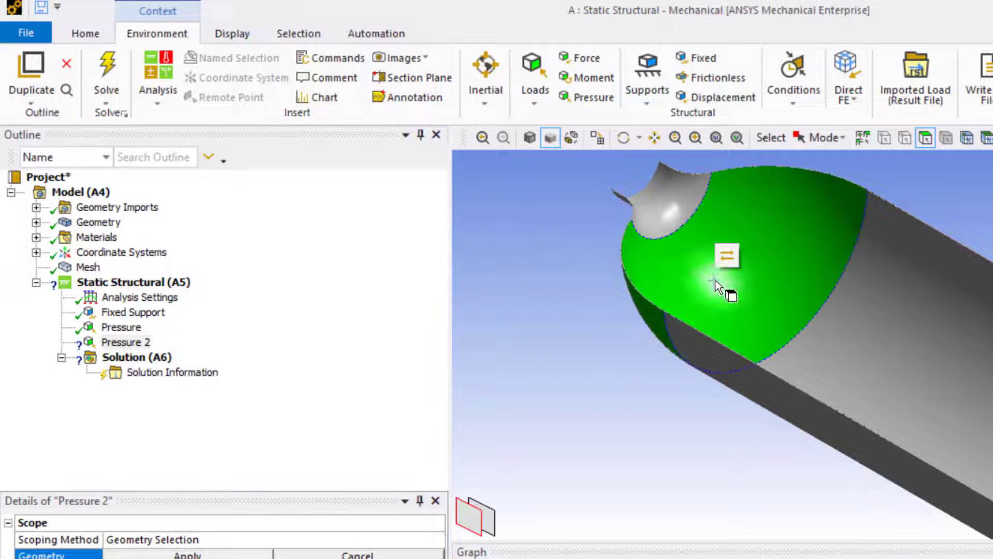
{"action": "left_click", "coordinate": [665, 212], "text": "ctrl"}
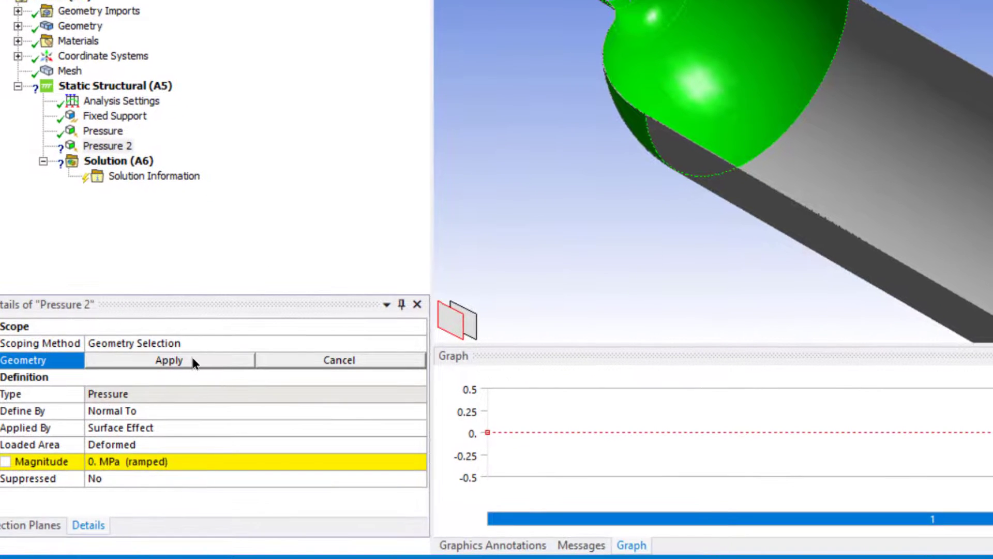
{"action": "left_click", "coordinate": [192, 358]}
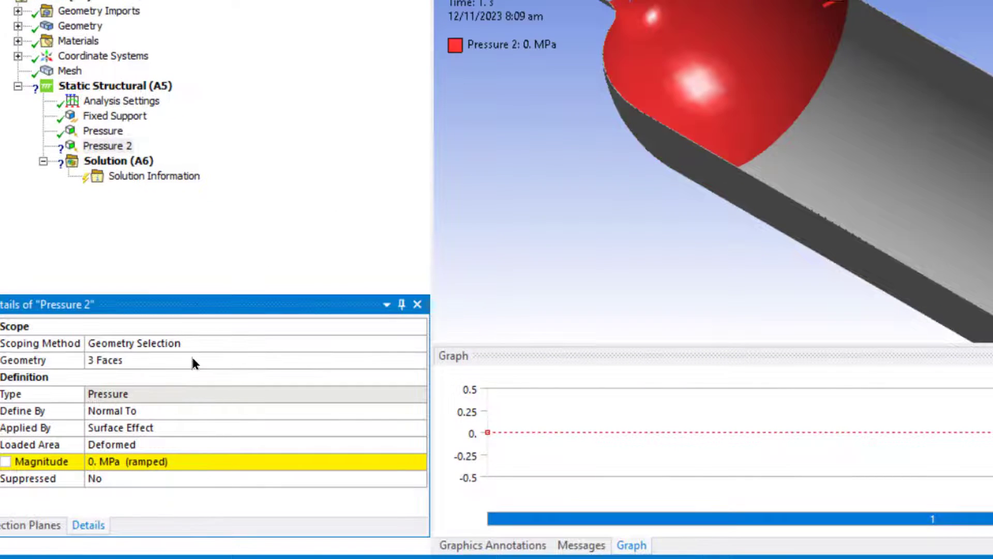
- Set the second pressure's magnitude to 1 MPa and inspect its direction at the nozzle-end dome
{"action": "left_click", "coordinate": [188, 462]}
{"action": "type", "text": "1"}
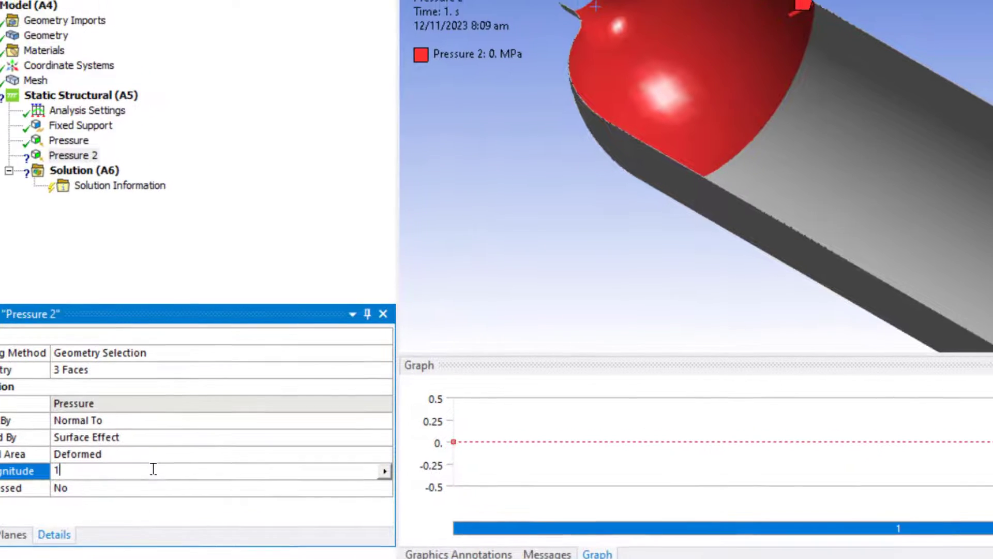
{"action": "key", "text": "Return"}
{"action": "left_click_drag", "start_coordinate": [378, 92], "coordinate": [473, 189]}
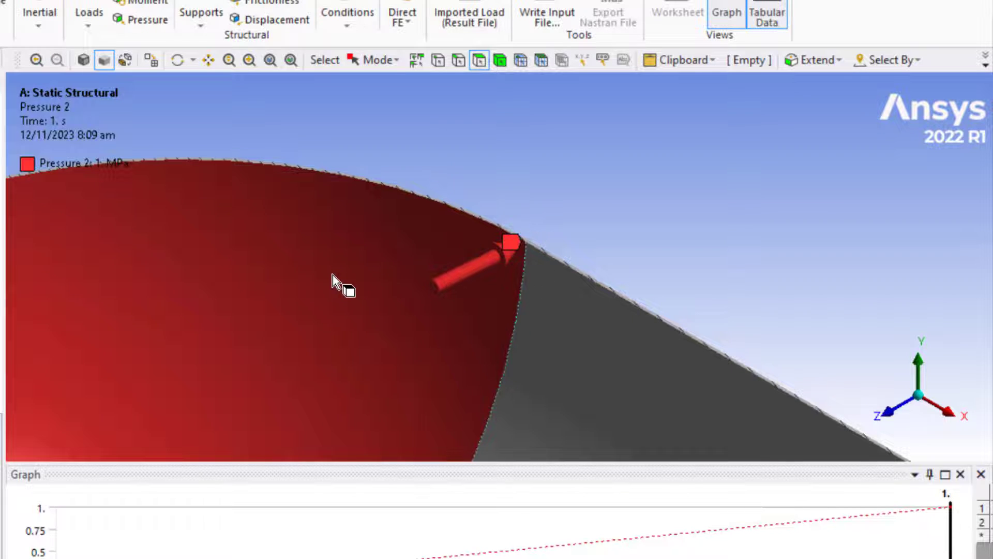
{"action": "scroll", "coordinate": [333, 275], "scroll_direction": "down", "scroll_amount": 3}
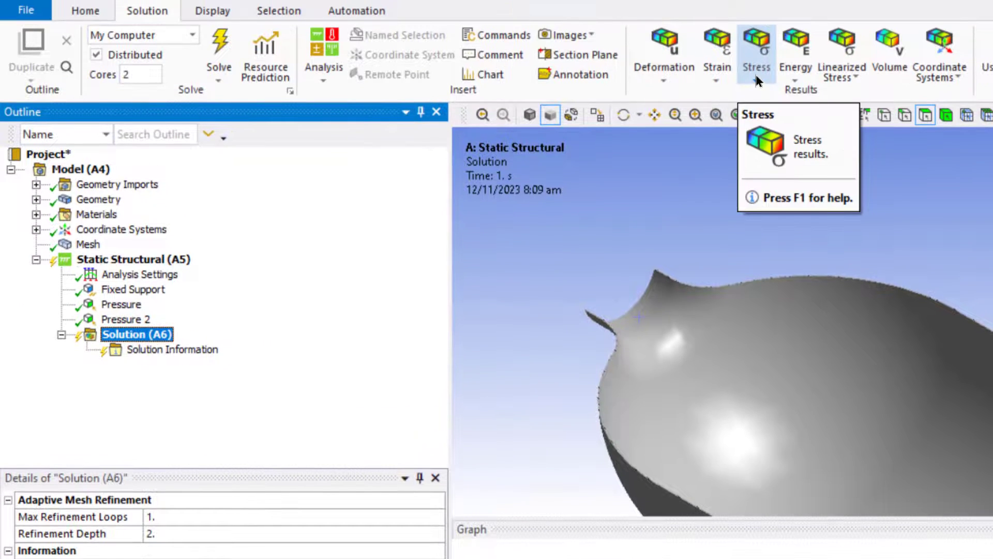
- Add a normal stress result oriented along the X axis to the solution and rename it "Longiudenal Stress"
{"action": "left_click", "coordinate": [756, 78]}
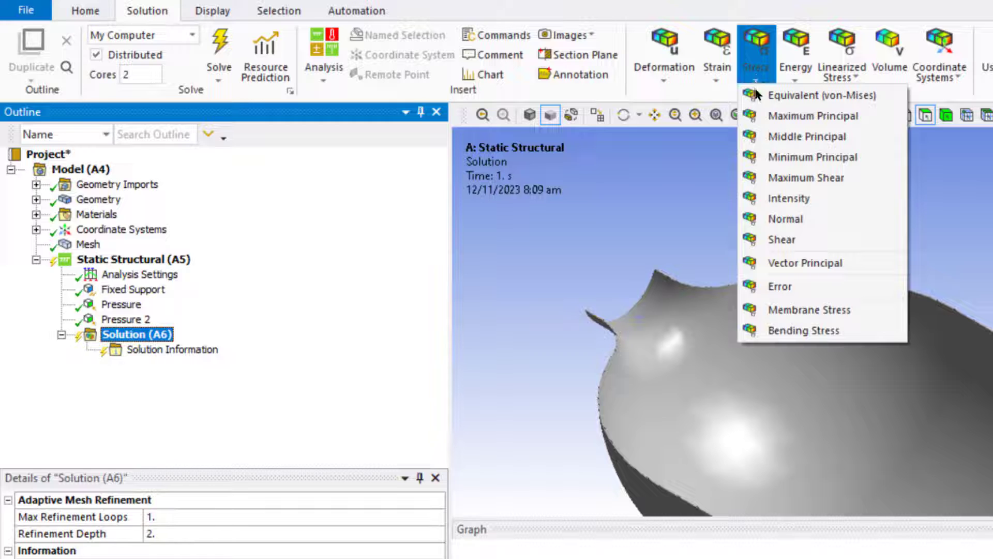
{"action": "left_click", "coordinate": [787, 219]}
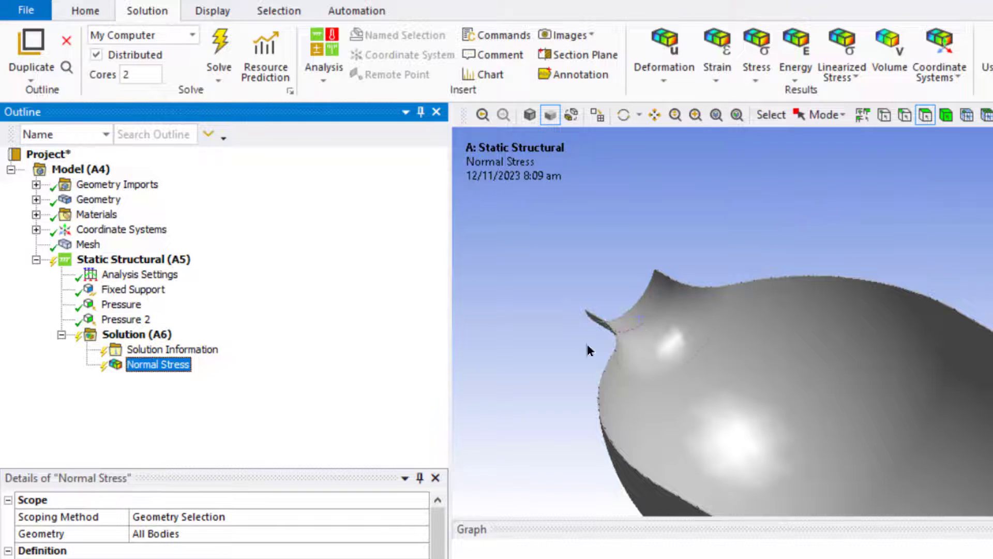
{"action": "key", "text": "F7"}
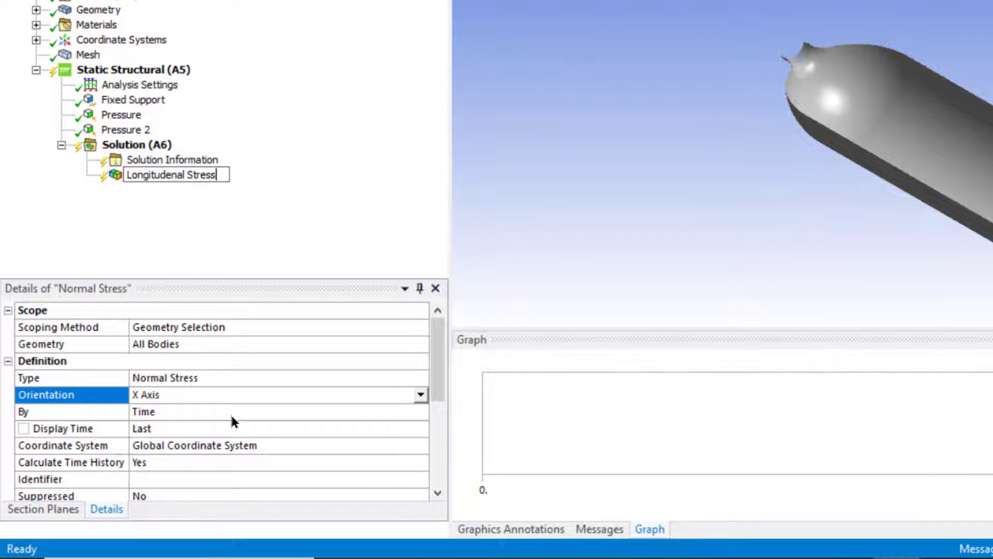
{"action": "key", "text": "Return"}
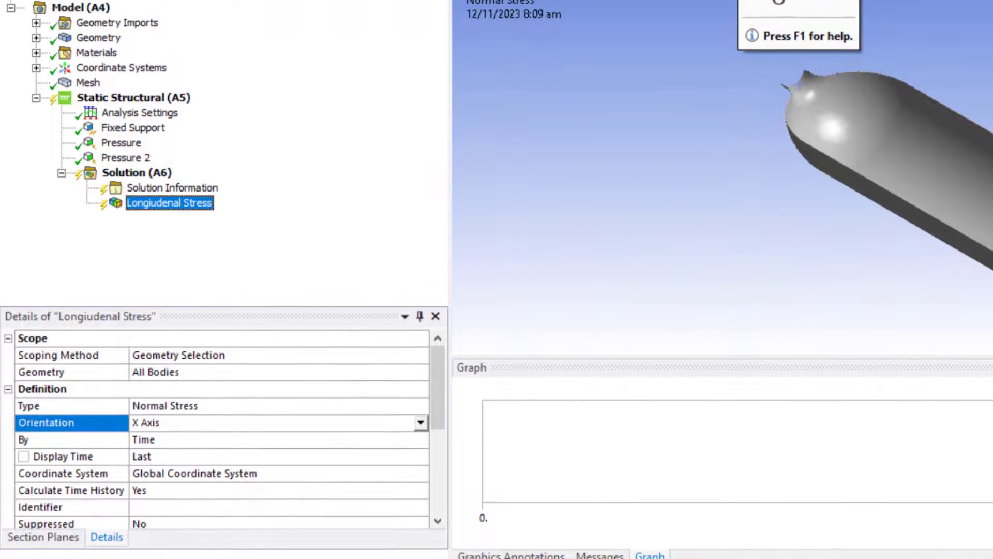
- Add another normal stress result, set its orientation to the Z axis and rename it "hoop stress"
{"action": "left_click", "coordinate": [761, 69]}
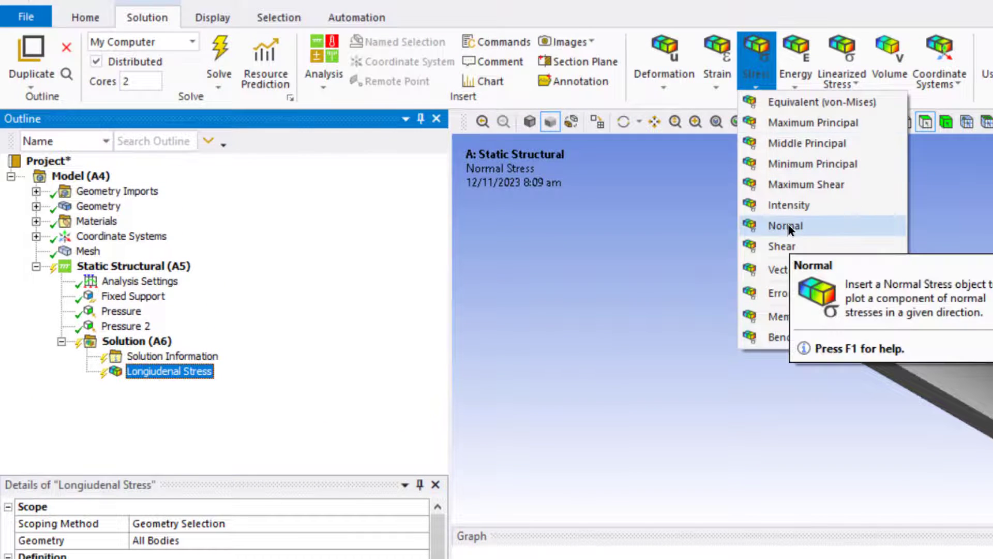
{"action": "left_click", "coordinate": [786, 226]}
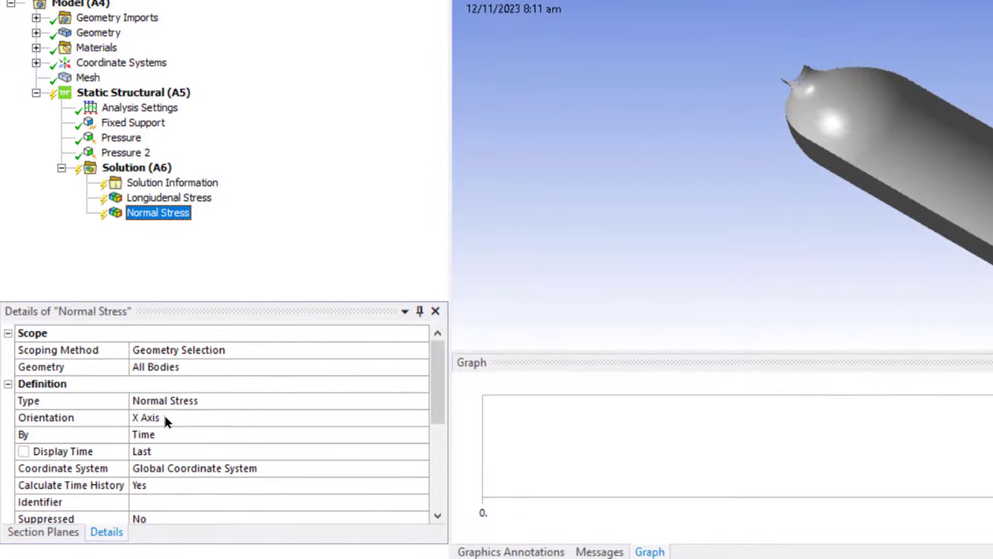
{"action": "left_click", "coordinate": [170, 417]}
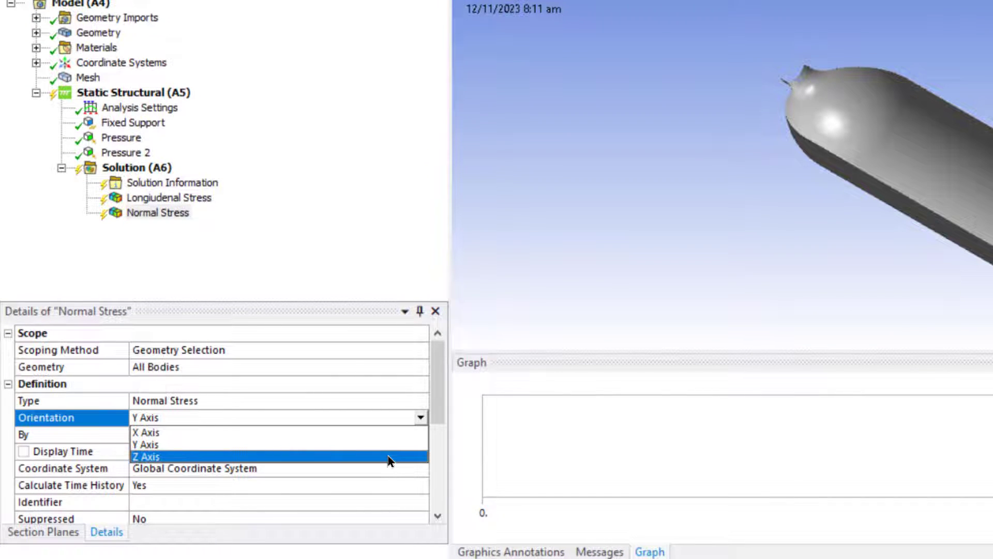
{"action": "left_click", "coordinate": [384, 456]}
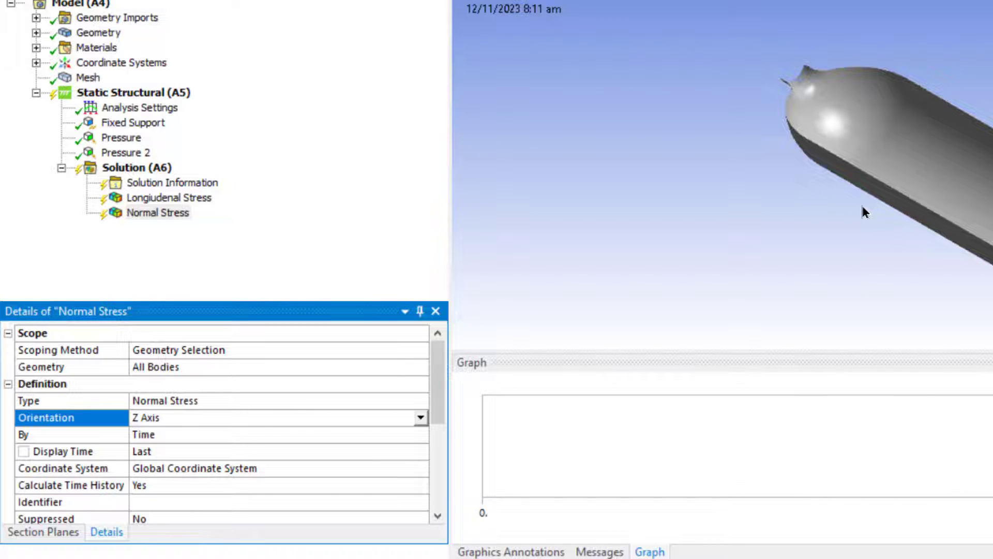
{"action": "right_click", "coordinate": [155, 215]}
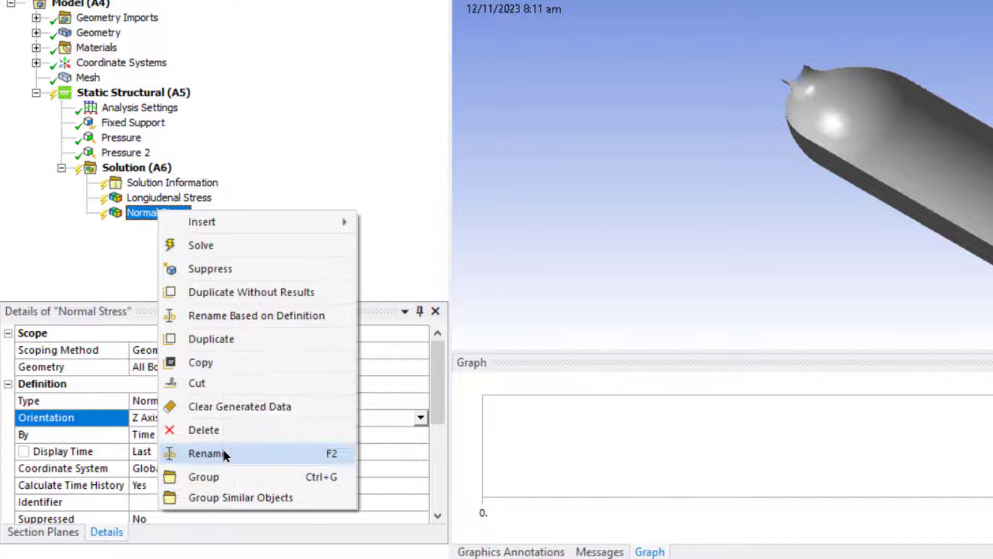
{"action": "left_click", "coordinate": [204, 454]}
{"action": "type", "text": "hoop stress"}
{"action": "left_click", "coordinate": [137, 167]}
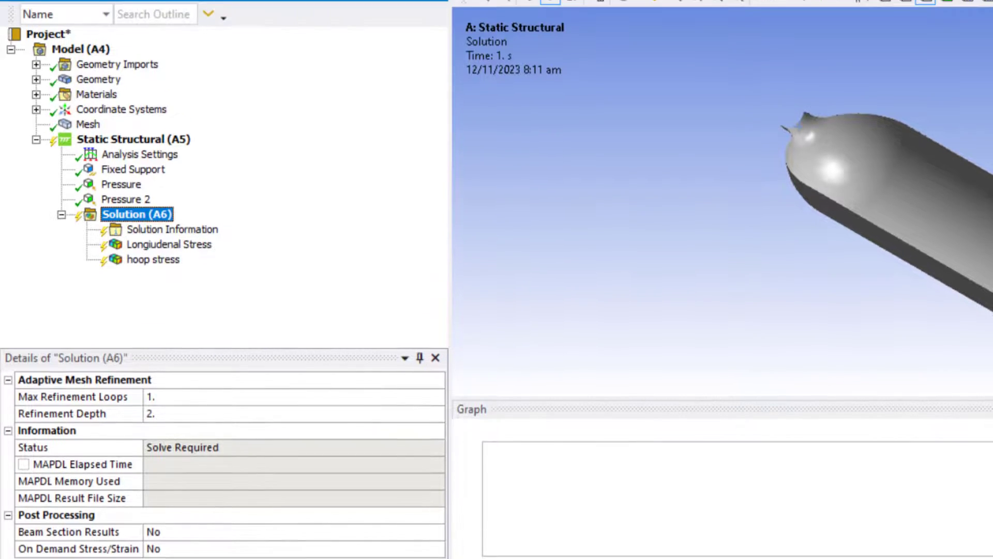
- Solve the analysis and display the longitudinal stress result with No WireFrame edges at 1.0 (True Scale) deformation
{"action": "left_click", "coordinate": [219, 93]}
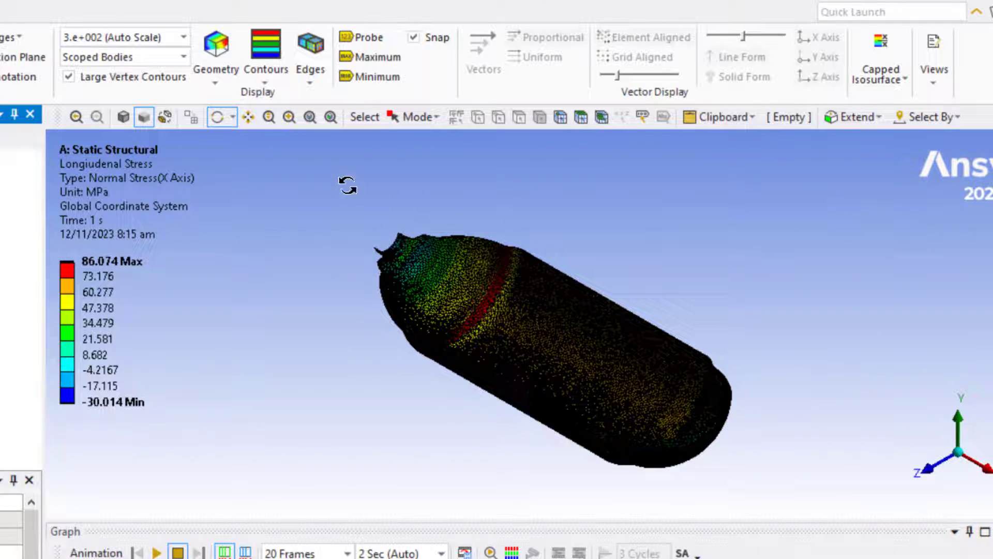
{"action": "left_click", "coordinate": [313, 82]}
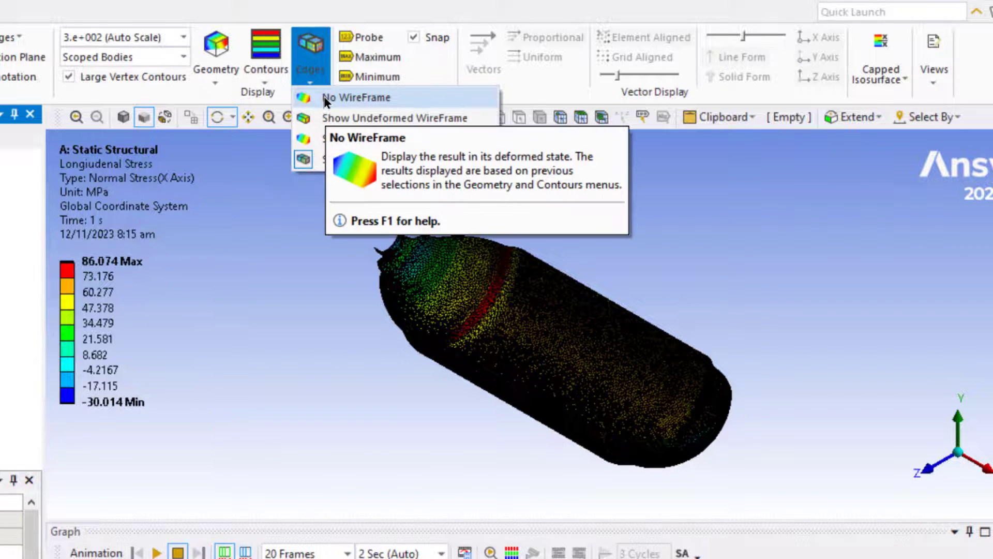
{"action": "left_click", "coordinate": [324, 97]}
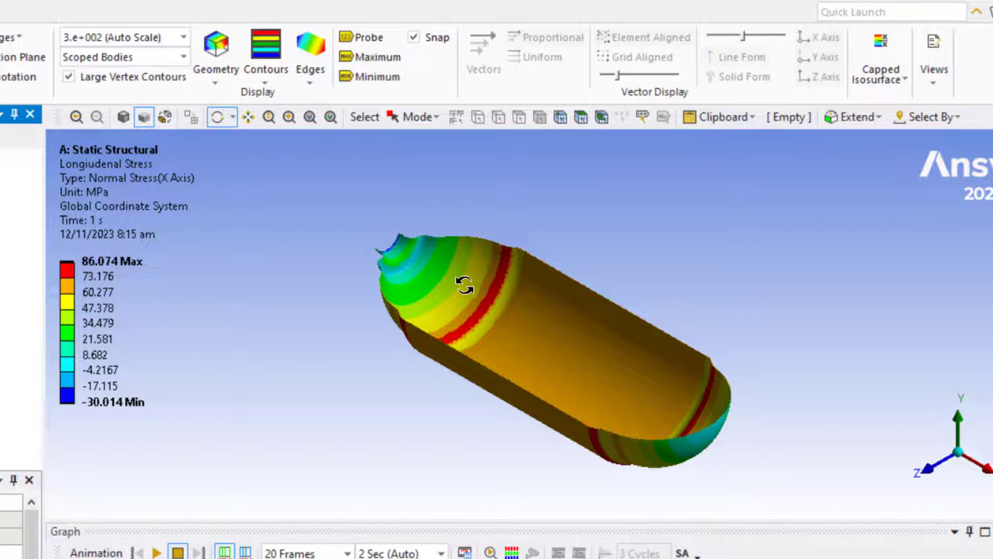
{"action": "left_click", "coordinate": [183, 38]}
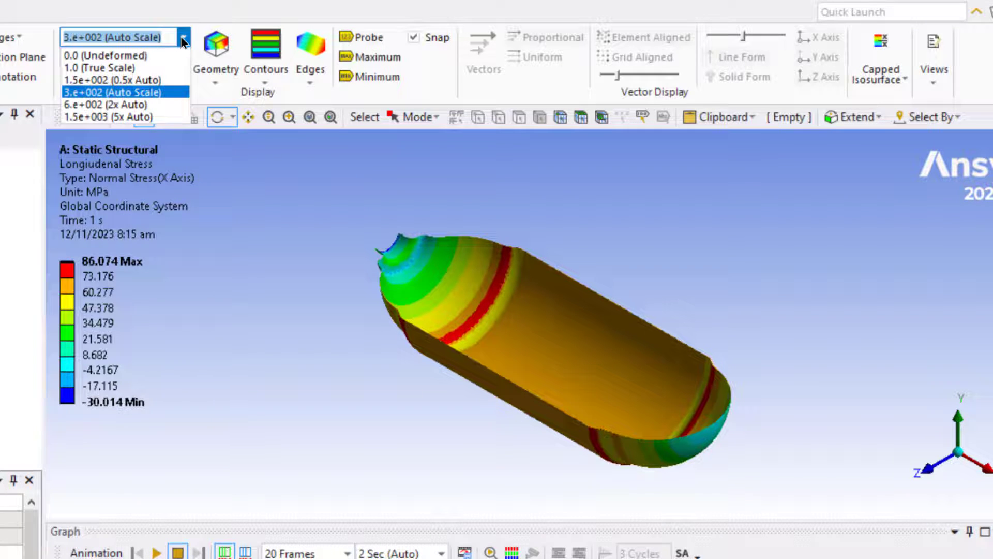
{"action": "left_click", "coordinate": [128, 71]}
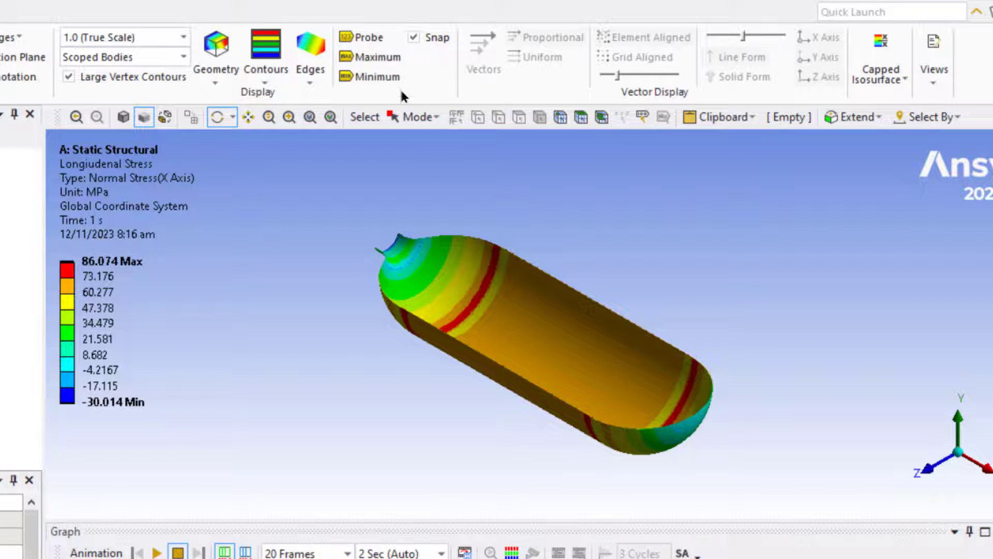
- Probe the longitudinal stress at a node near mid-length on the vessel's inner cylindrical wall
{"action": "left_click", "coordinate": [370, 37]}
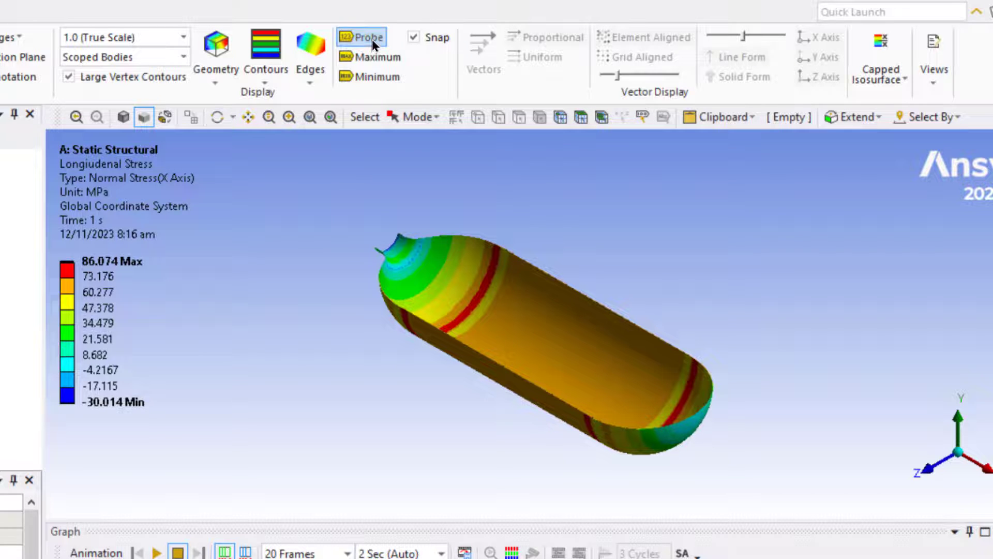
{"action": "left_click", "coordinate": [549, 356]}
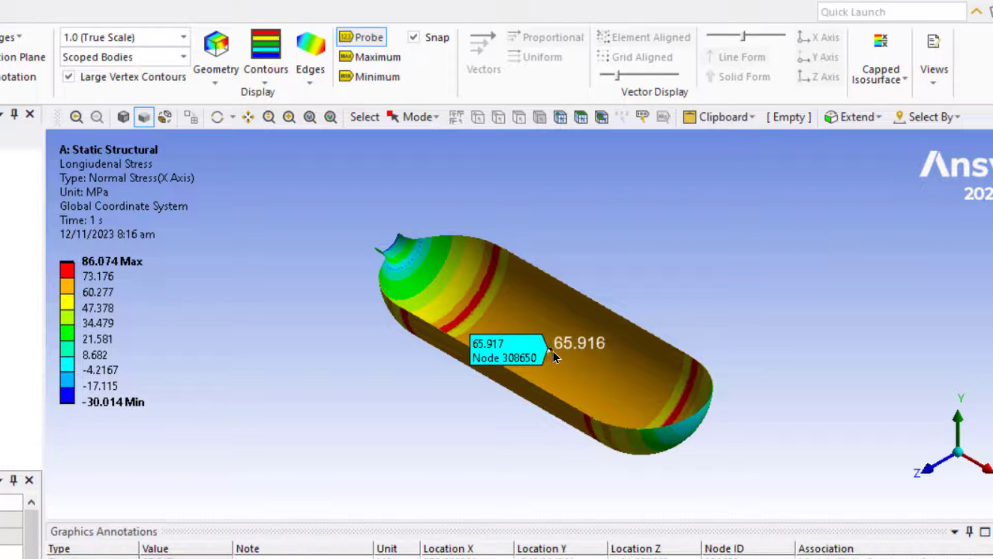
{"action": "middle_click_drag", "start_coordinate": [552, 357], "coordinate": [479, 296], "text": "shift"}
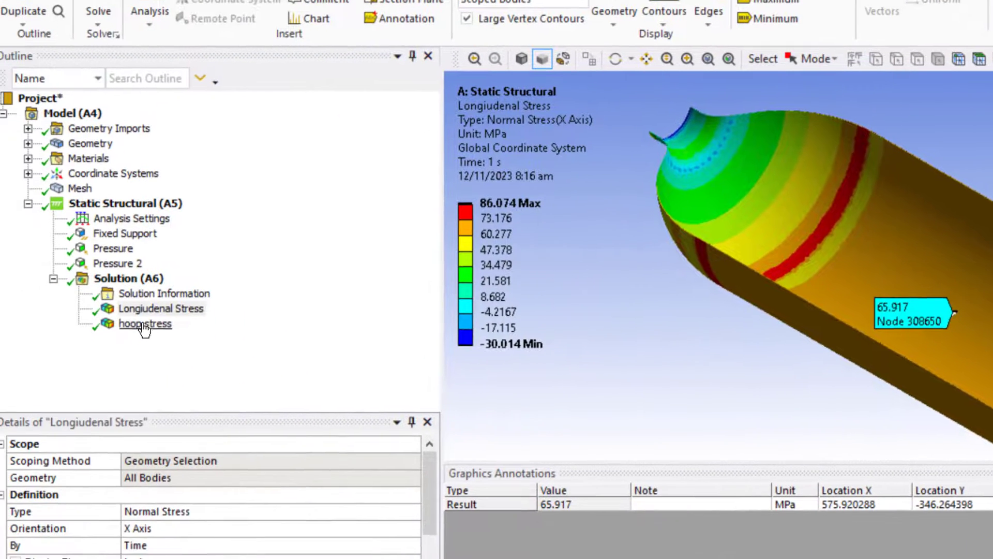
- Display the hoop stress result and probe a node in the yellow band of the inner cylindrical wall, near the cut edge
{"action": "left_click", "coordinate": [0, 382]}
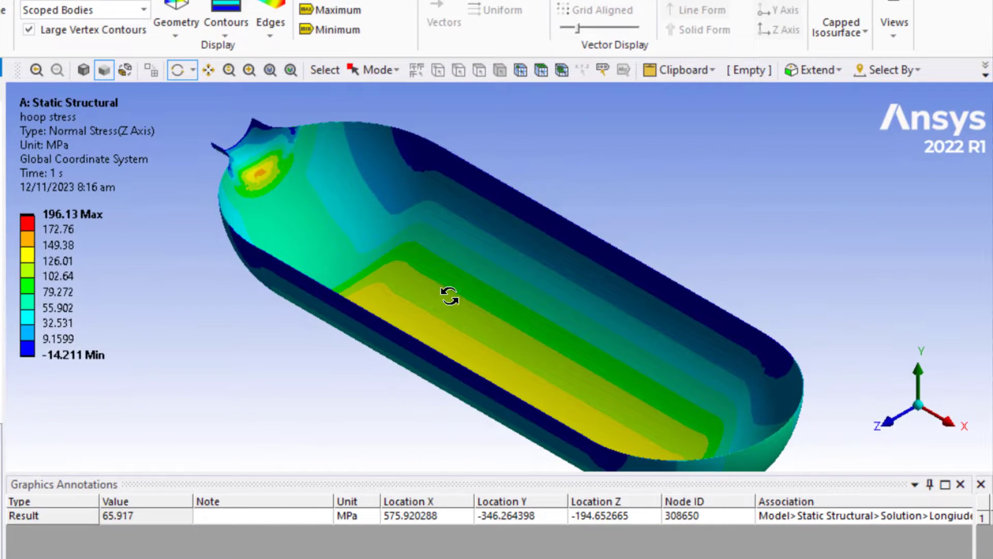
{"action": "left_click", "coordinate": [323, 0]}
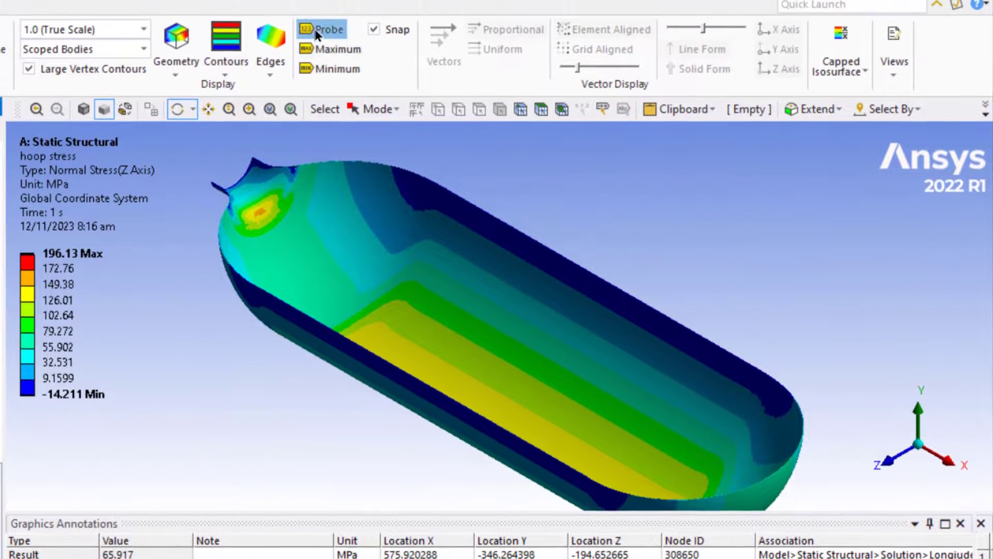
{"action": "left_click", "coordinate": [487, 419]}
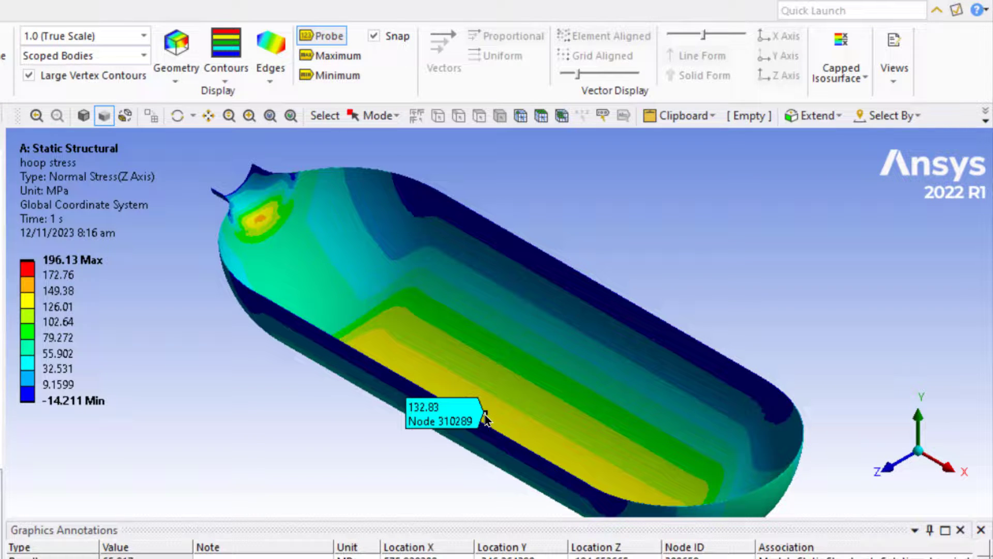